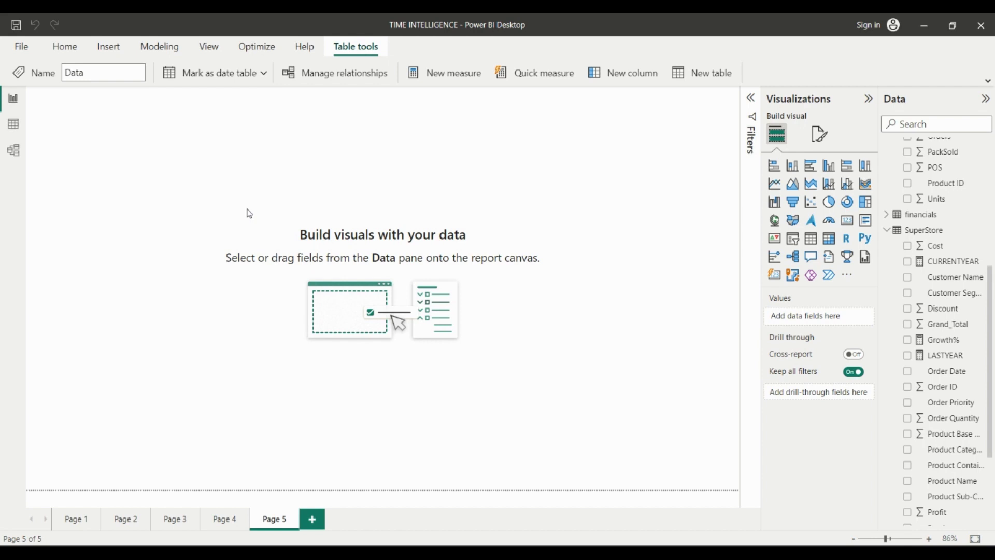
pyautogui.click(443, 75)
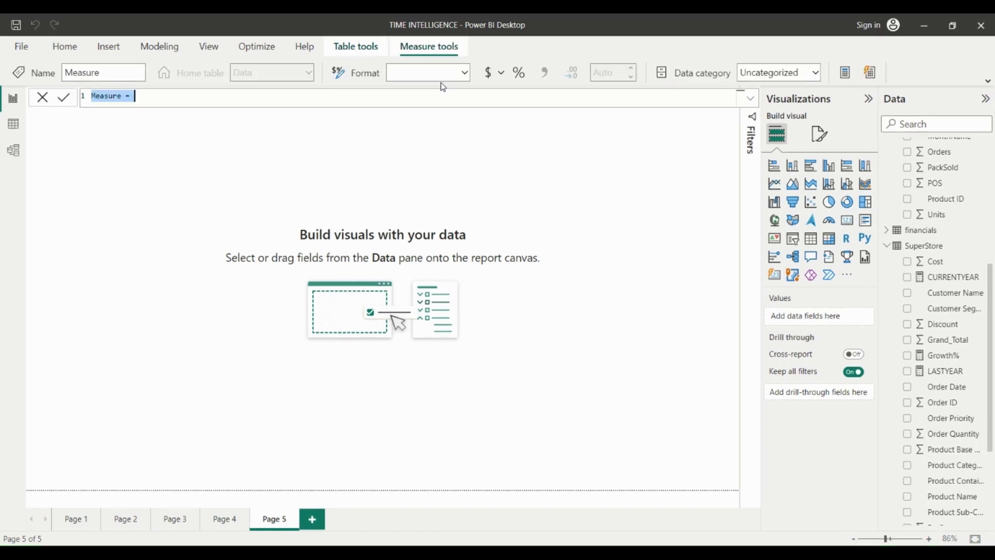
pyautogui.moveTo(992, 277); pyautogui.dragTo(983, 133)
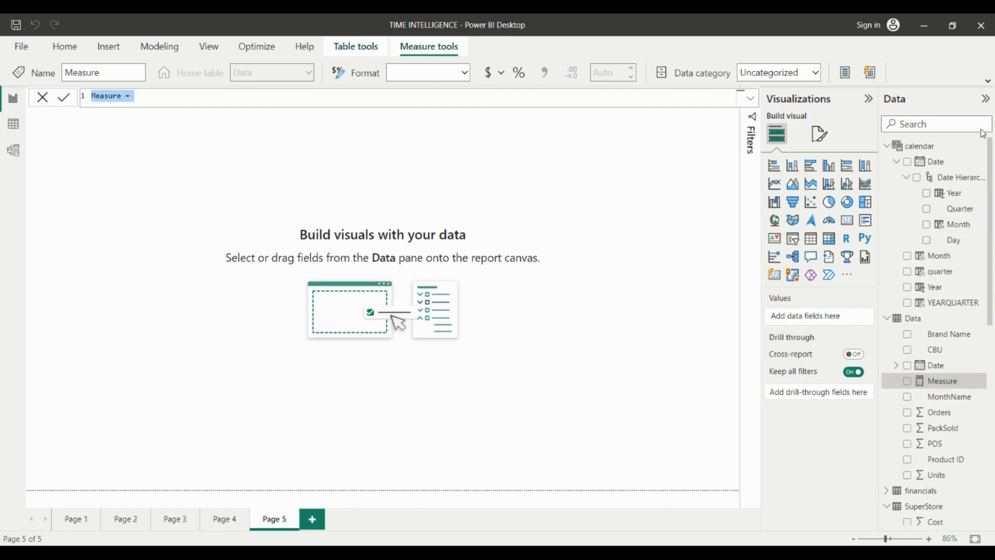
pyautogui.click(713, 362)
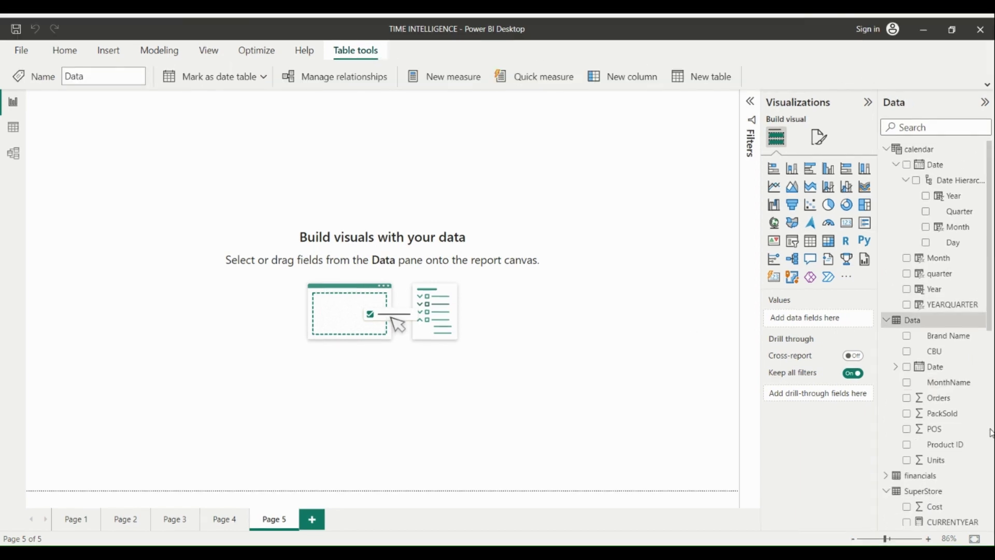
# Step: Collapse the Data, calendar and SuperStore tables in the field list
pyautogui.click(886, 318)
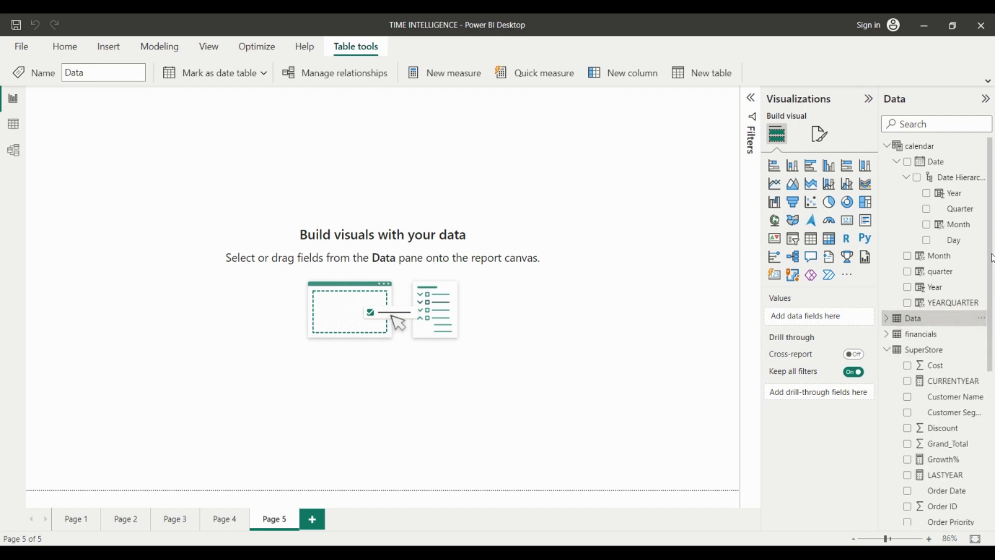
pyautogui.click(888, 148)
pyautogui.click(886, 193)
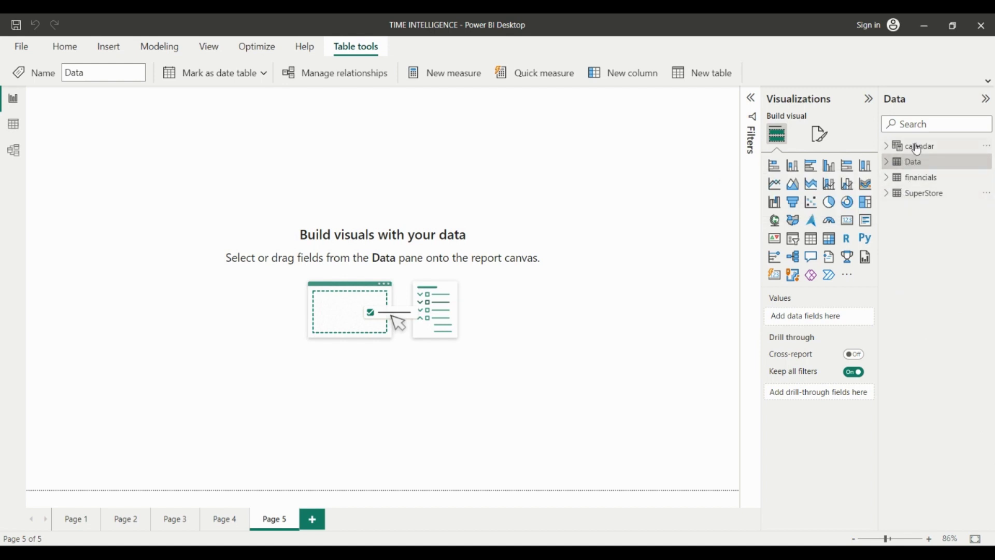
# Step: Examine the fields of the calendar, financials and SuperStore tables one after another
pyautogui.click(887, 147)
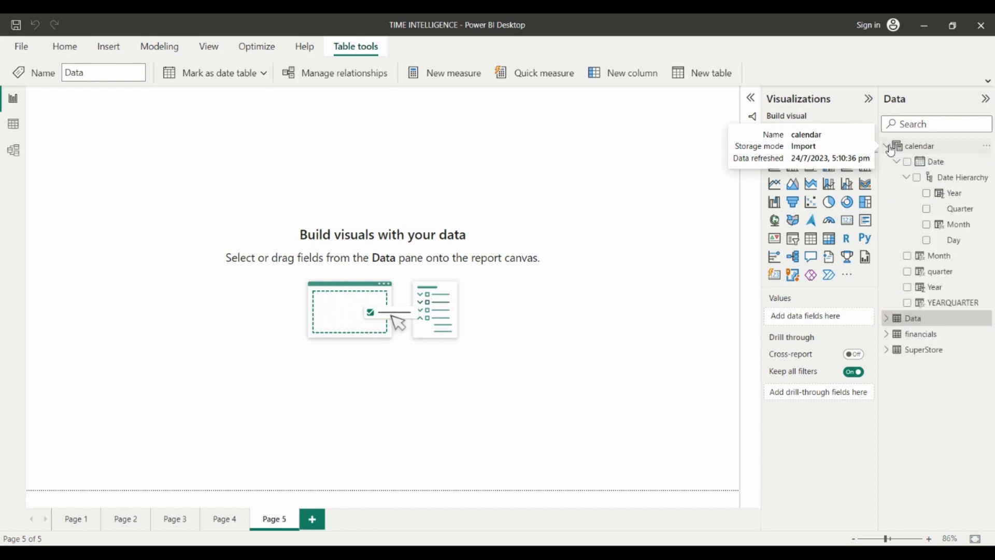
pyautogui.click(896, 162)
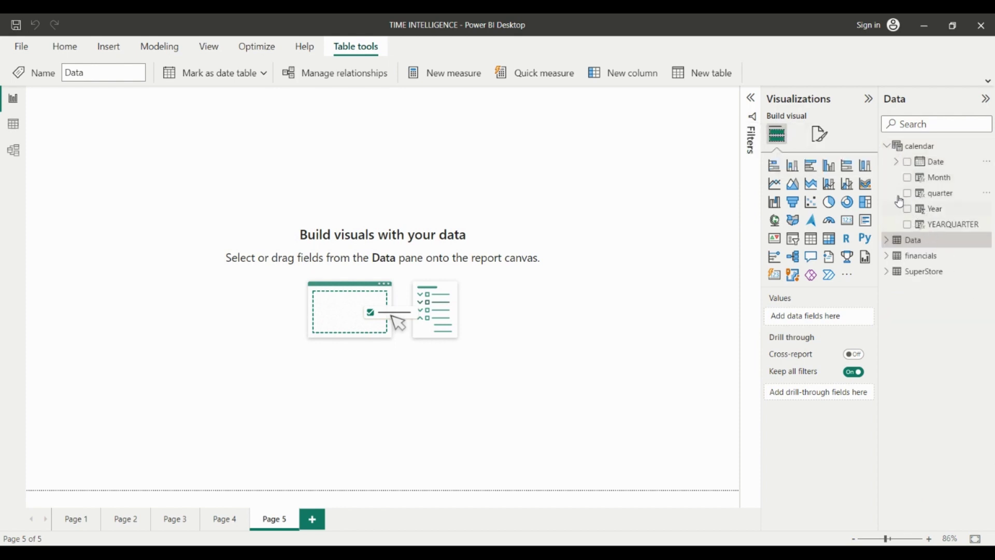
pyautogui.click(886, 146)
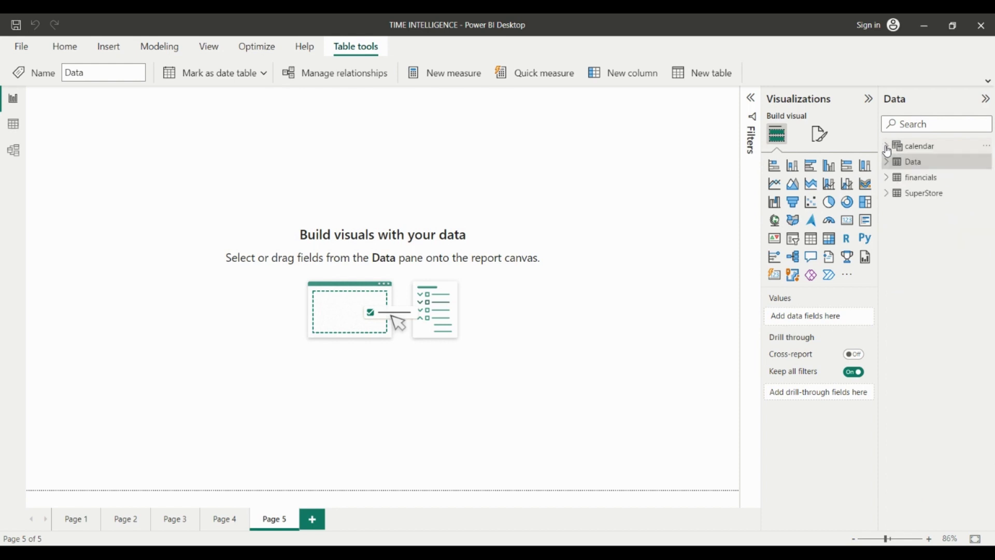
pyautogui.click(888, 180)
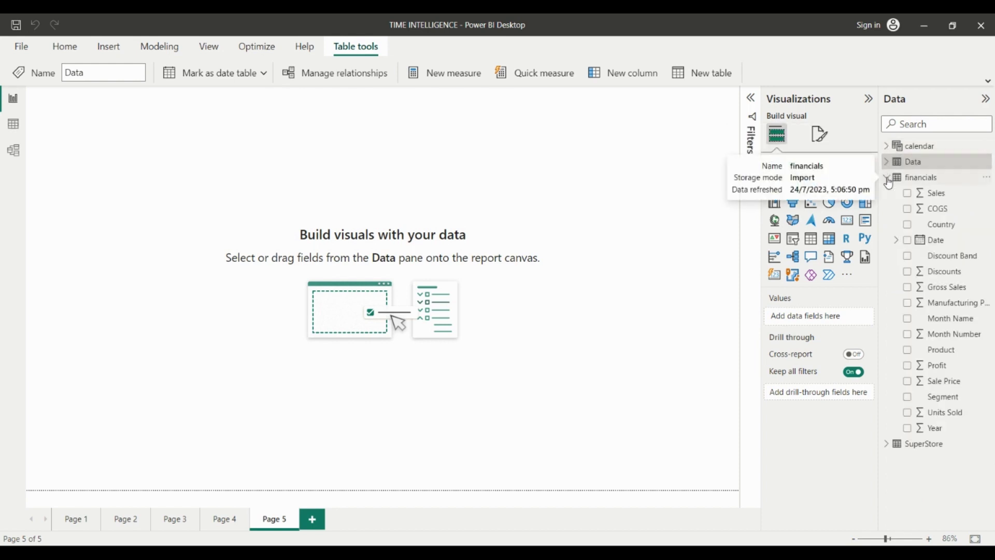
pyautogui.click(888, 181)
pyautogui.click(888, 196)
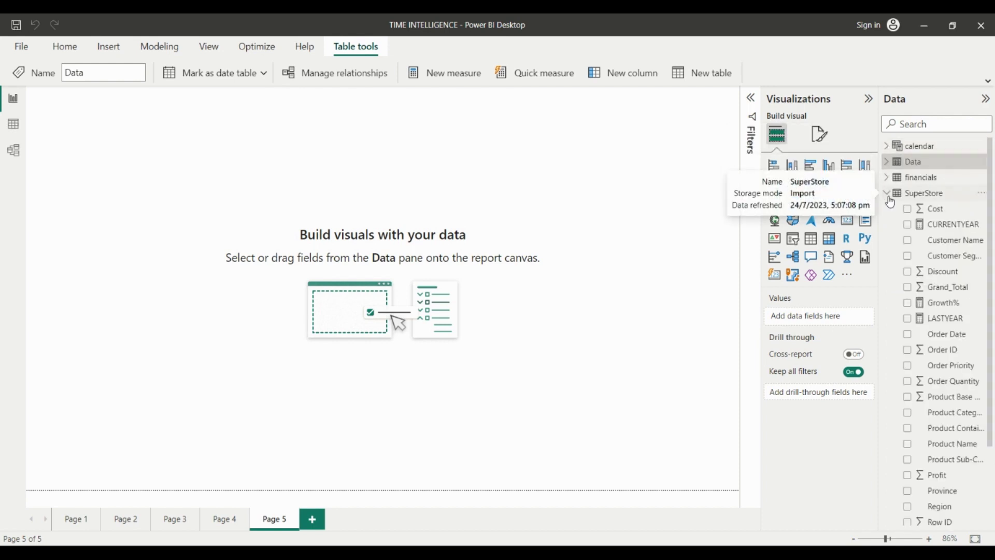
pyautogui.click(890, 199)
# Step: Select the SuperStore table and expand it to review its full list of fields
pyautogui.click(906, 196)
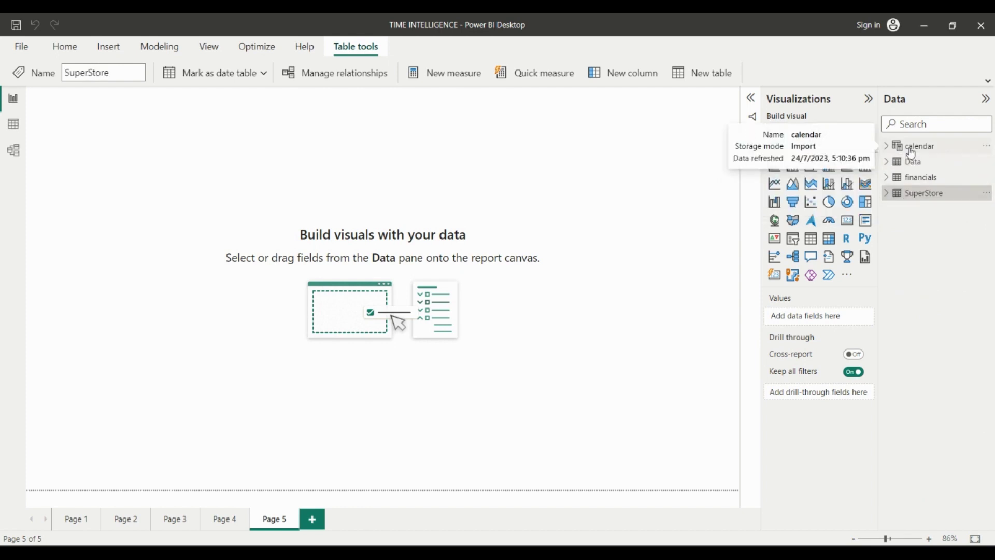
pyautogui.click(911, 152)
pyautogui.click(931, 194)
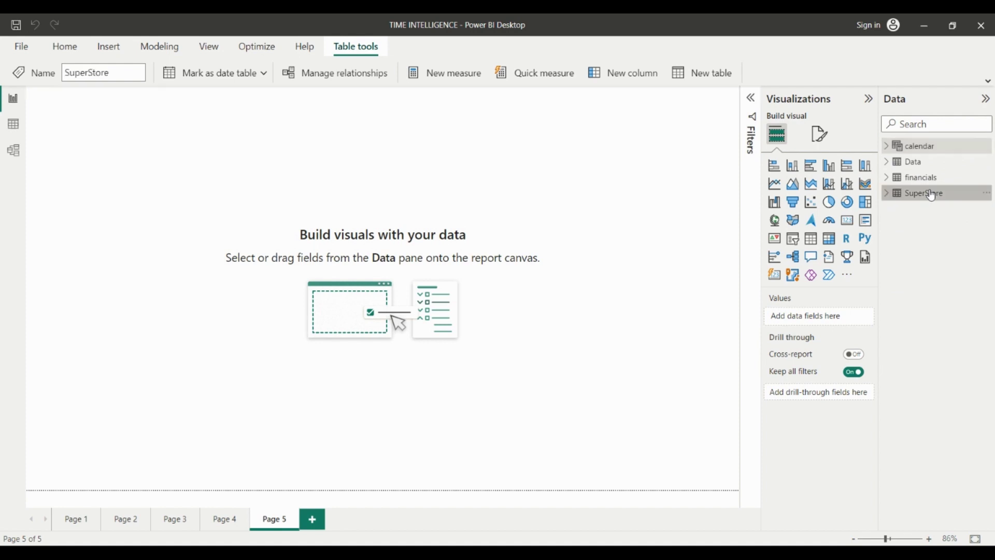
pyautogui.click(887, 195)
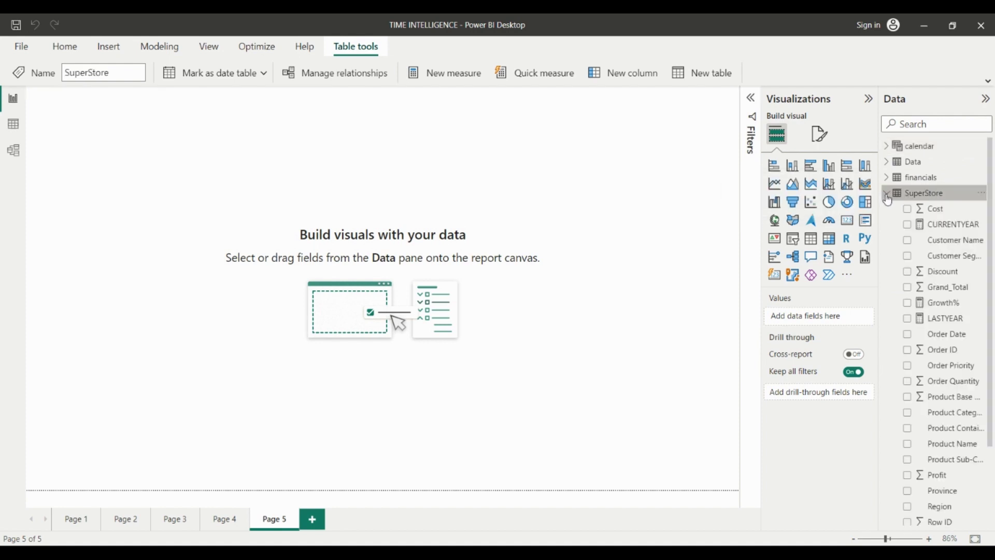
pyautogui.moveTo(991, 193); pyautogui.dragTo(992, 344)
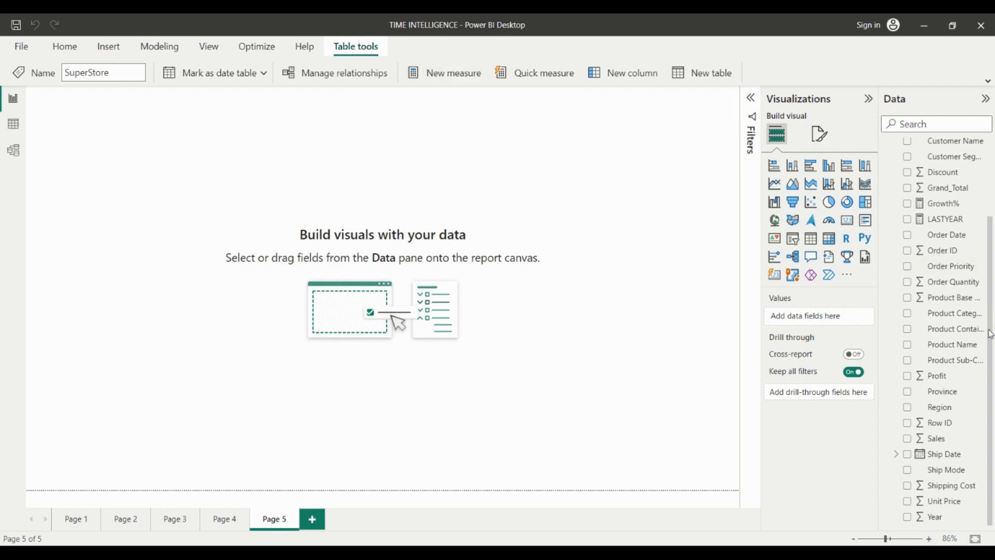
pyautogui.scroll(4, 991, 331)
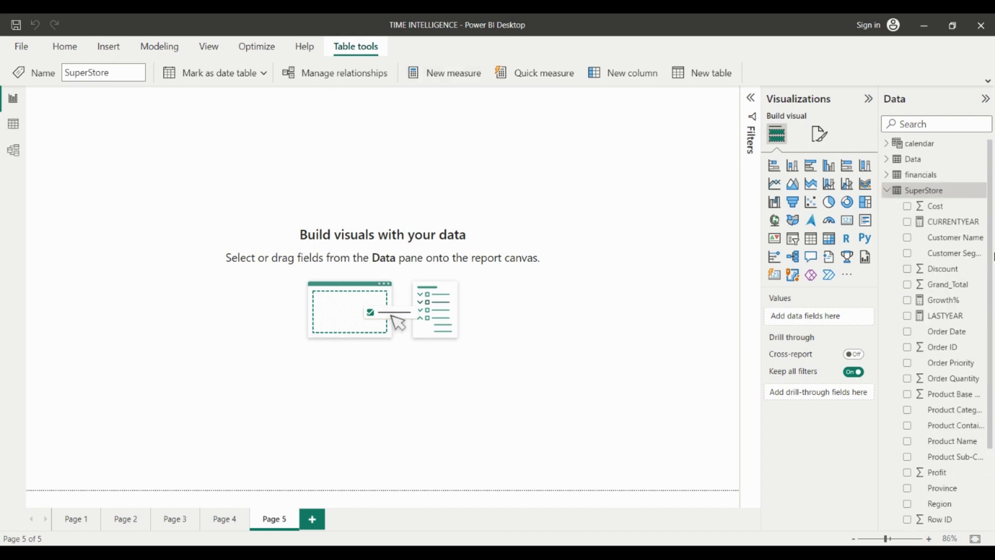
# Step: Create a new measure named OBY in the SuperStore table and start its formula with the OPENINGBALANCEYEAR function
pyautogui.click(448, 75)
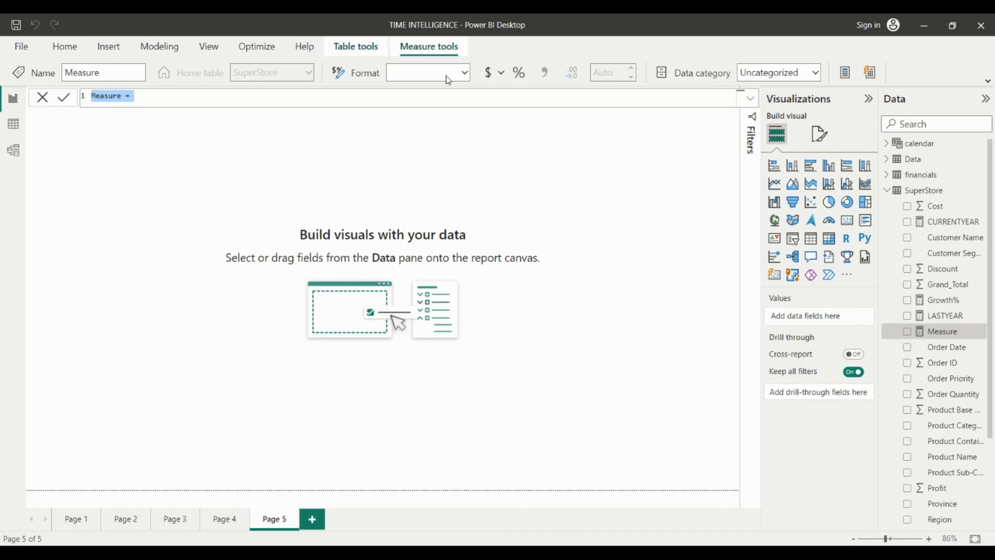
pyautogui.write('OBY = o')
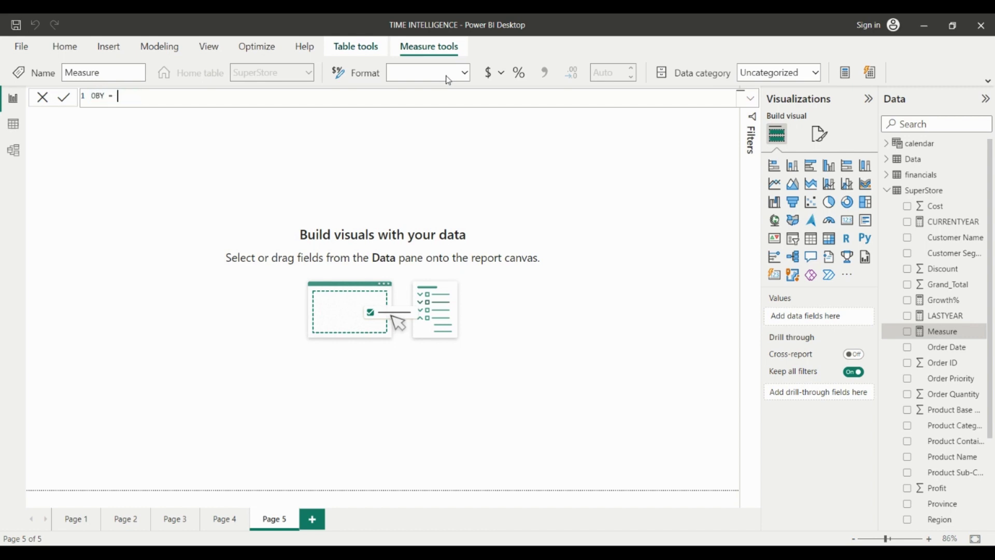
pyautogui.write('pen')
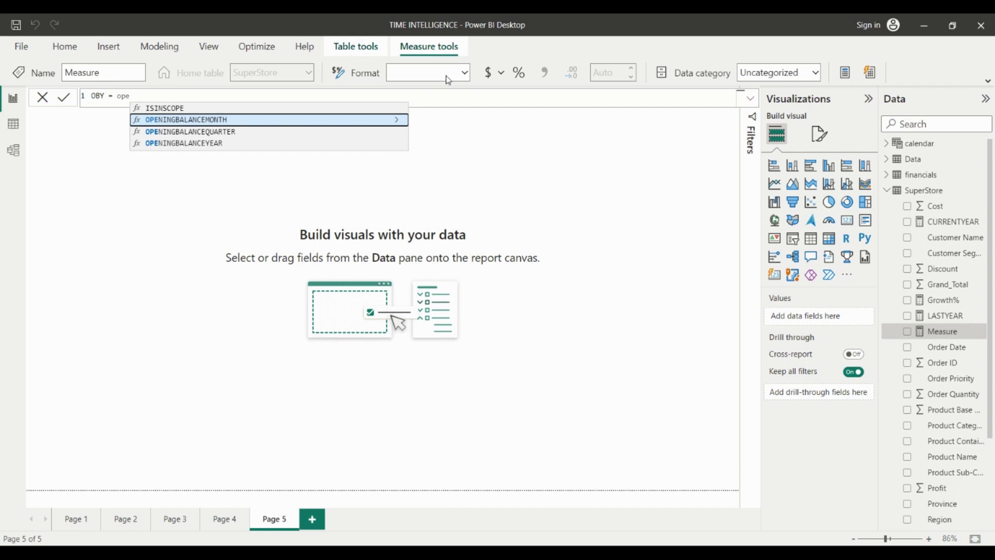
pyautogui.press('Down')
pyautogui.press('Down')
pyautogui.press('Tab')
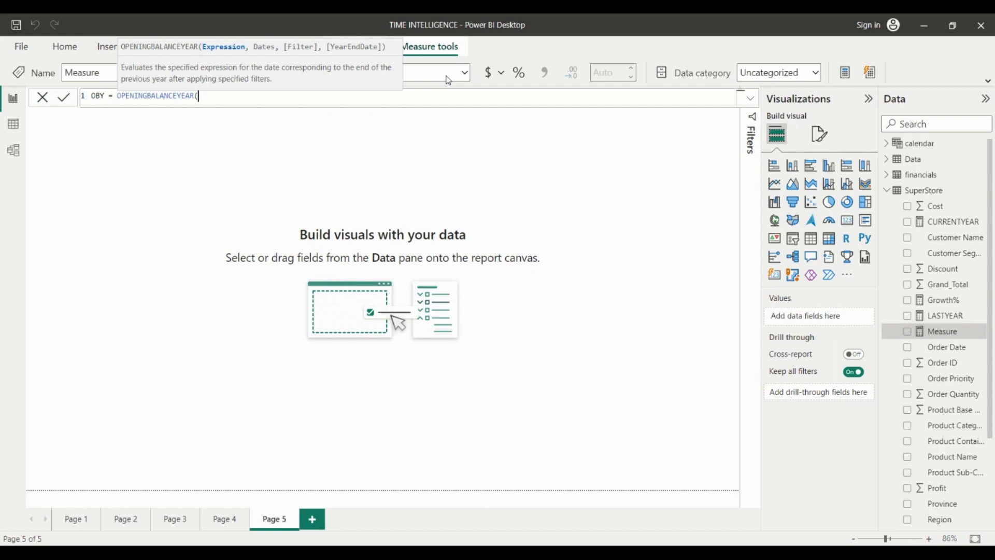
# Step: Enter SUM(SuperStore[Sales]) as the expression argument of the OBY measure
pyautogui.write('sum')
pyautogui.press('Tab')
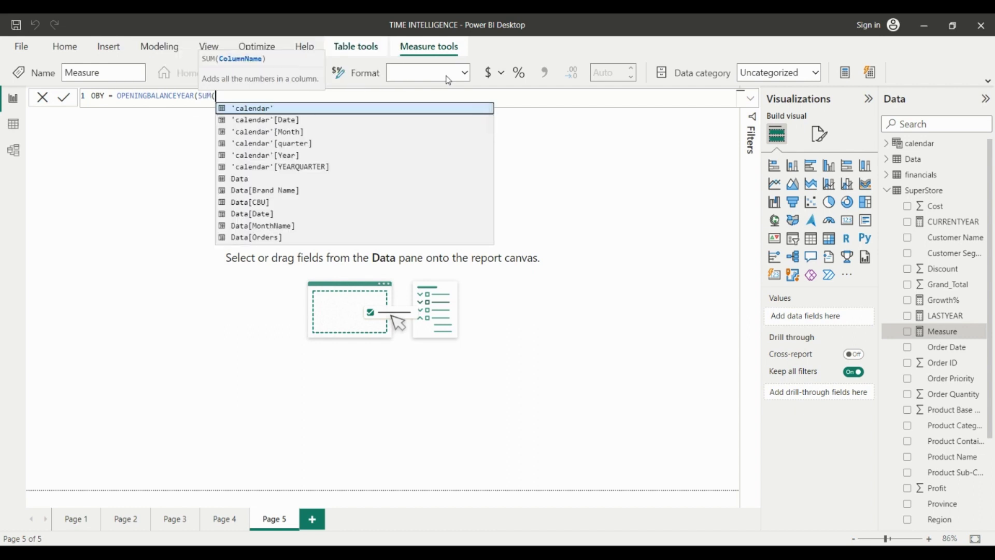
pyautogui.write('sale')
pyautogui.press('Up')
pyautogui.press('Down')
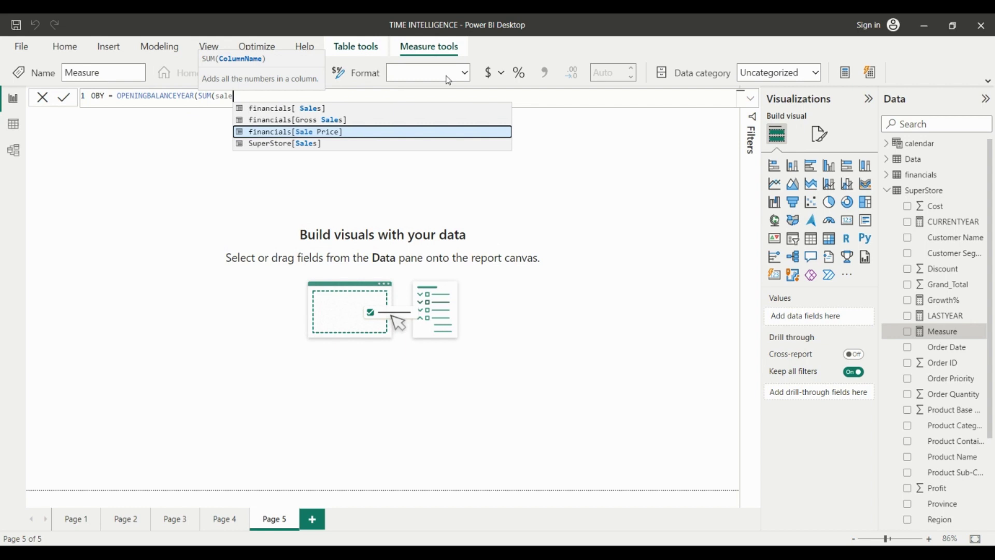
pyautogui.press('Down')
pyautogui.press('Up')
pyautogui.press('Down')
pyautogui.press('Tab')
pyautogui.write(')')
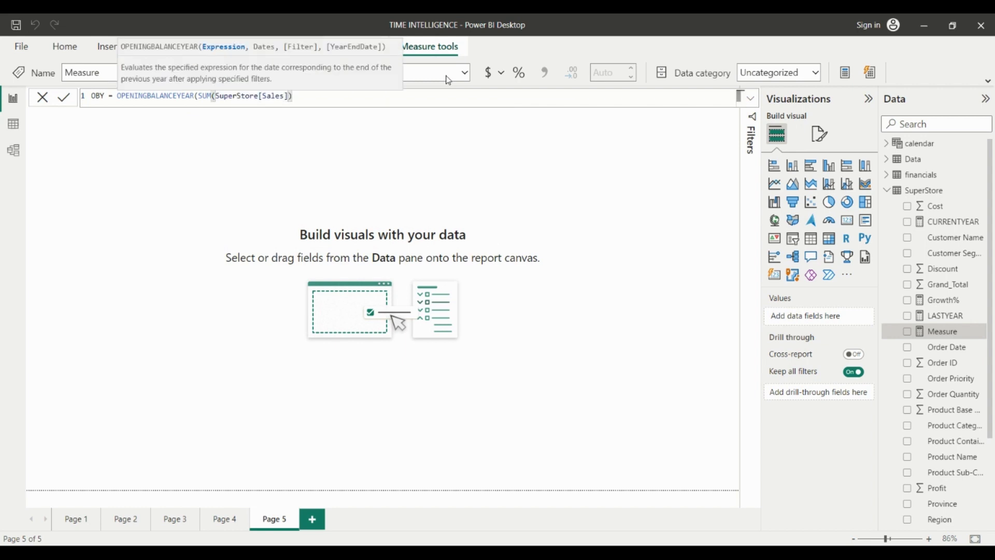
# Step: Set 'calendar'[Date] as the dates argument of OBY, close the formula and commit the measure
pyautogui.write(',date')
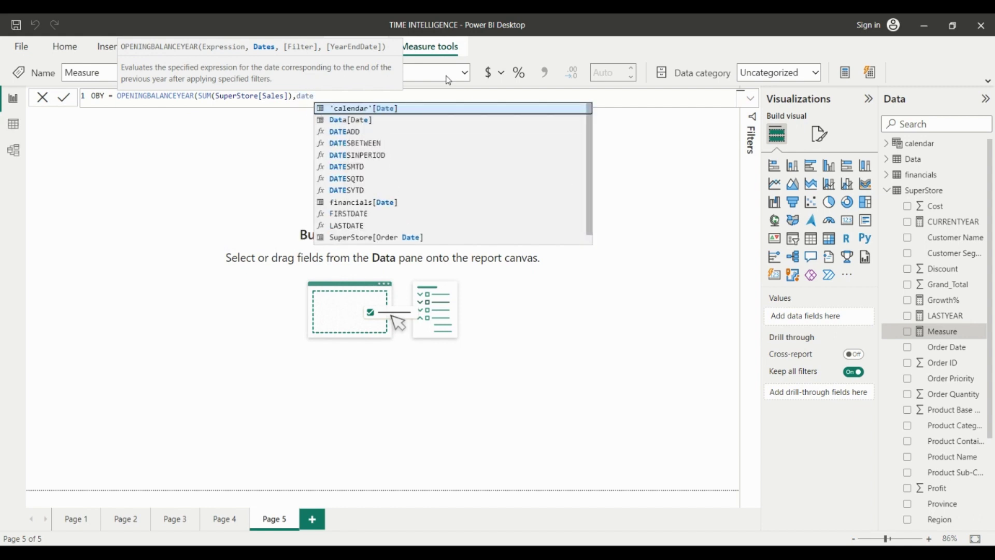
pyautogui.press('Up')
pyautogui.press('Down')
pyautogui.press('Tab')
pyautogui.write(')')
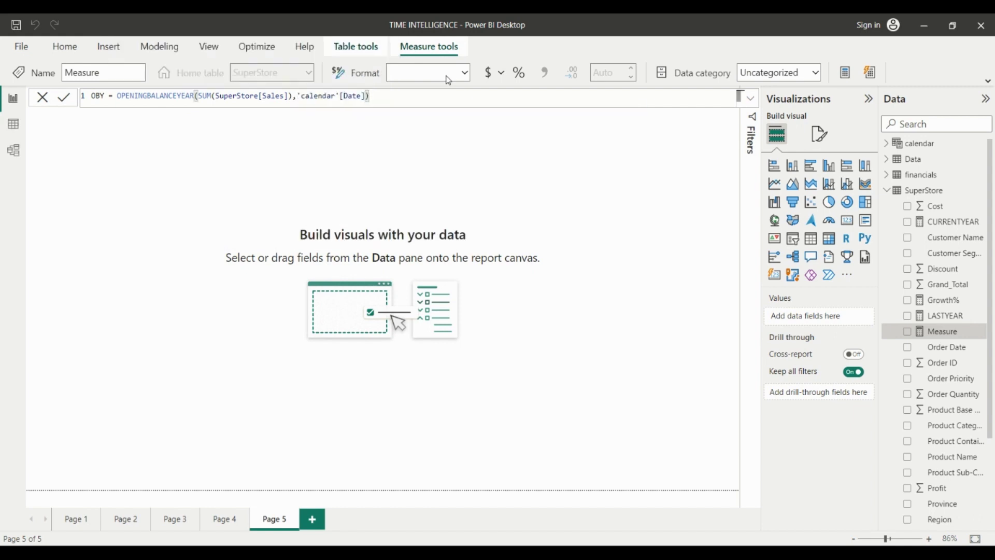
pyautogui.press('Return')
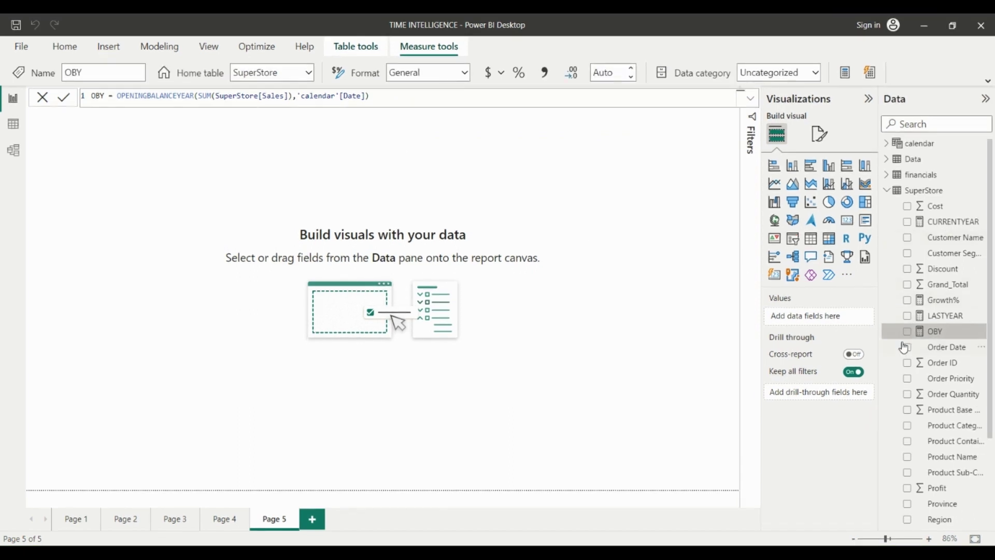
# Step: Create another SuperStore measure named CBY and start its formula with the CLOSINGBALANCEYEAR function
pyautogui.click(922, 192)
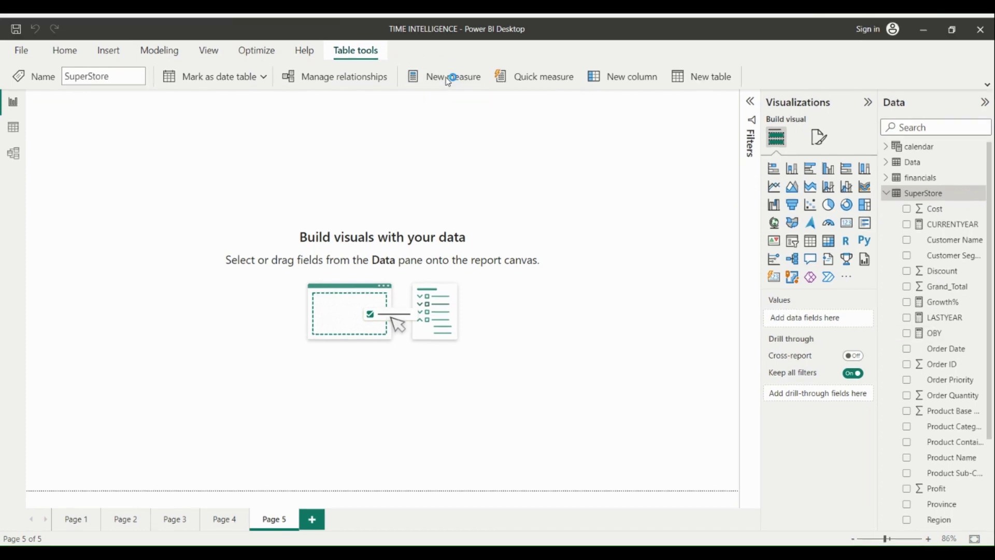
pyautogui.click(448, 78)
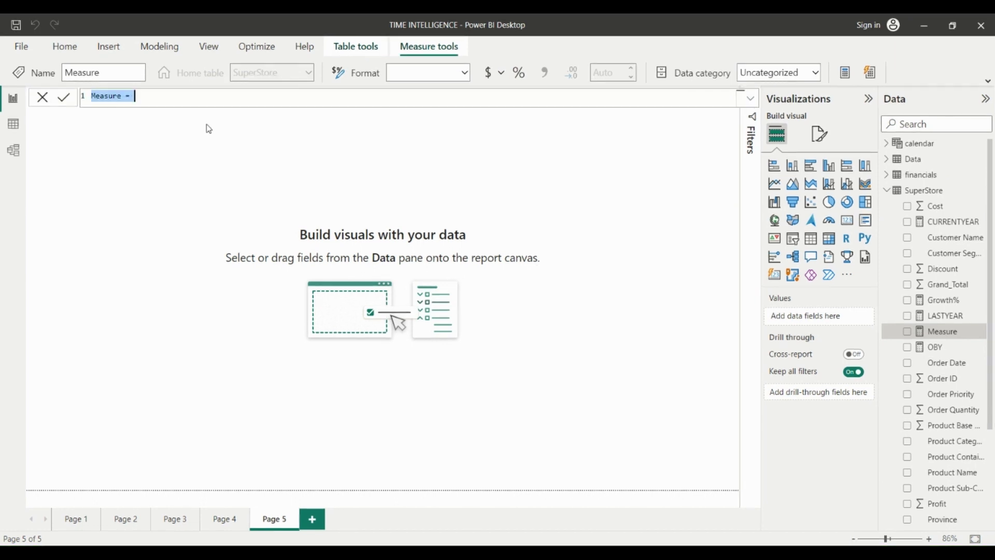
pyautogui.press('BackSpace')
pyautogui.write('CBY = ')
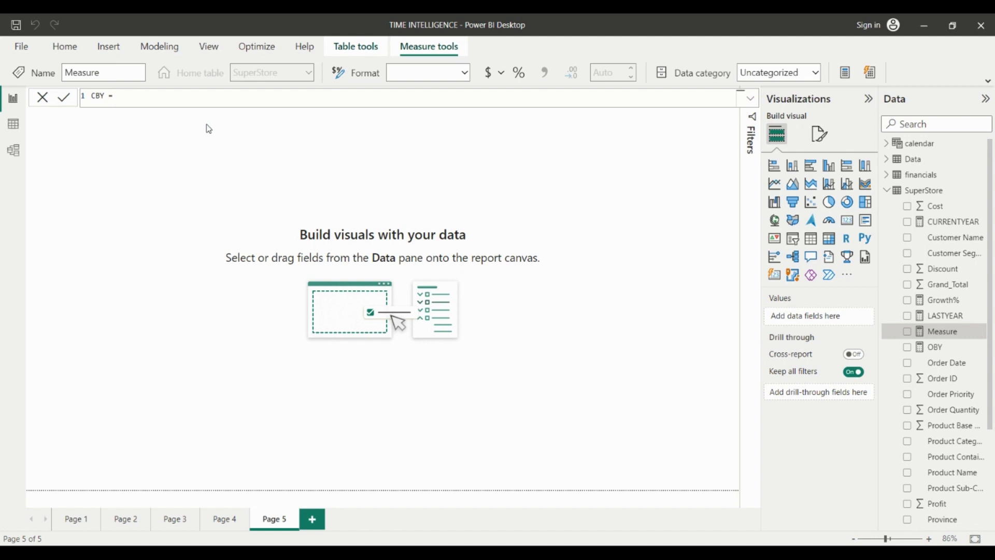
pyautogui.write('closi')
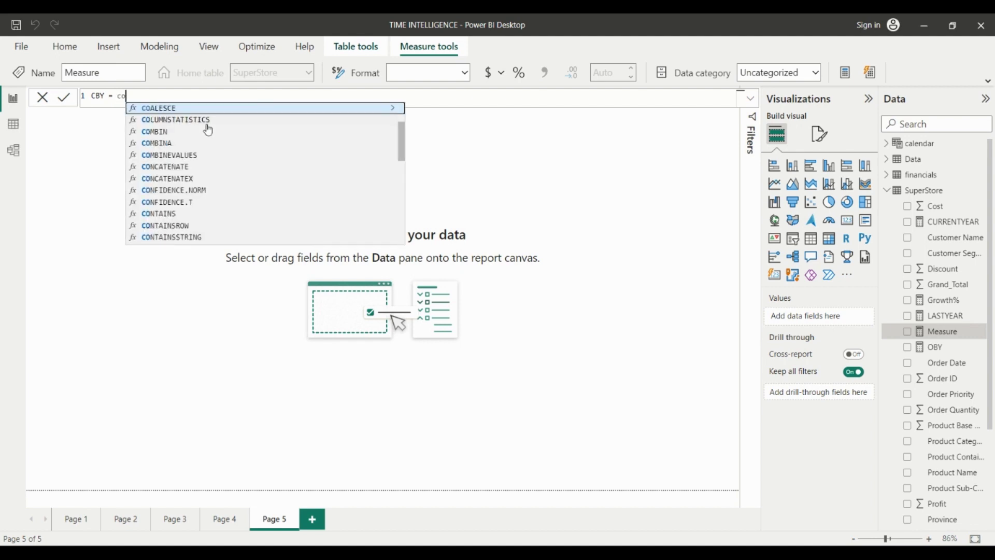
pyautogui.press('Down')
pyautogui.press('Down')
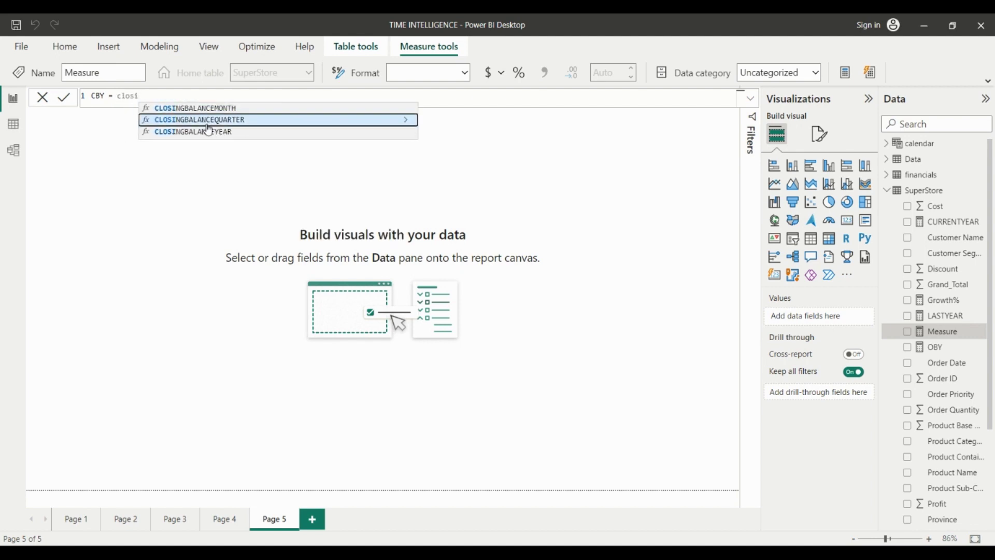
pyautogui.press('Tab')
# Step: Enter SUM(SuperStore[Sales]) as the expression argument of the CBY measure
pyautogui.write('sum')
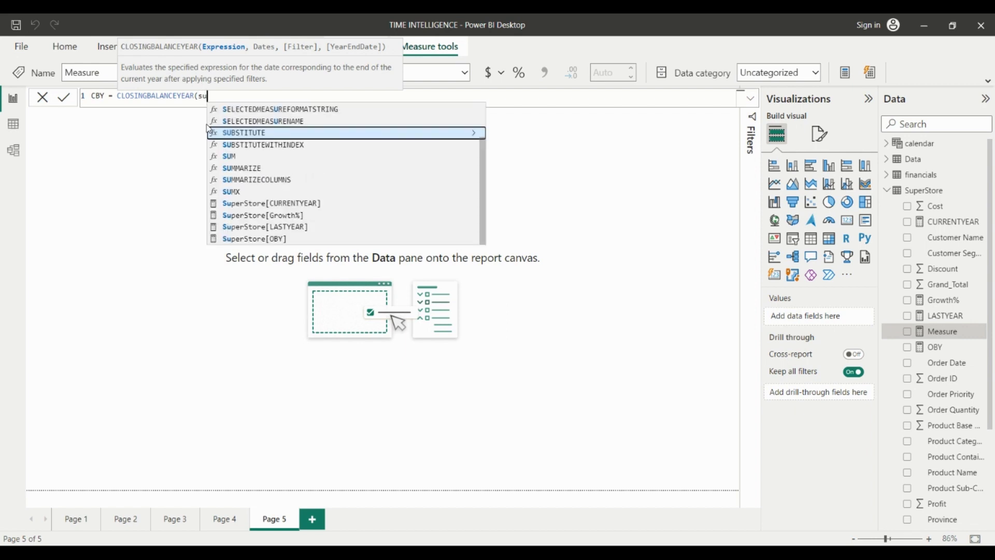
pyautogui.press('Tab')
pyautogui.write('sale')
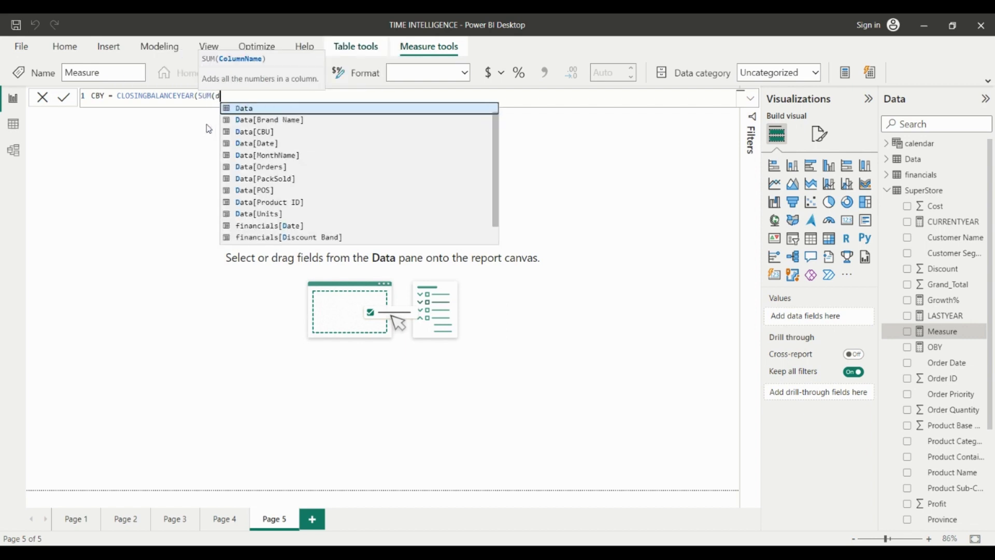
pyautogui.press('Down')
pyautogui.press('Tab')
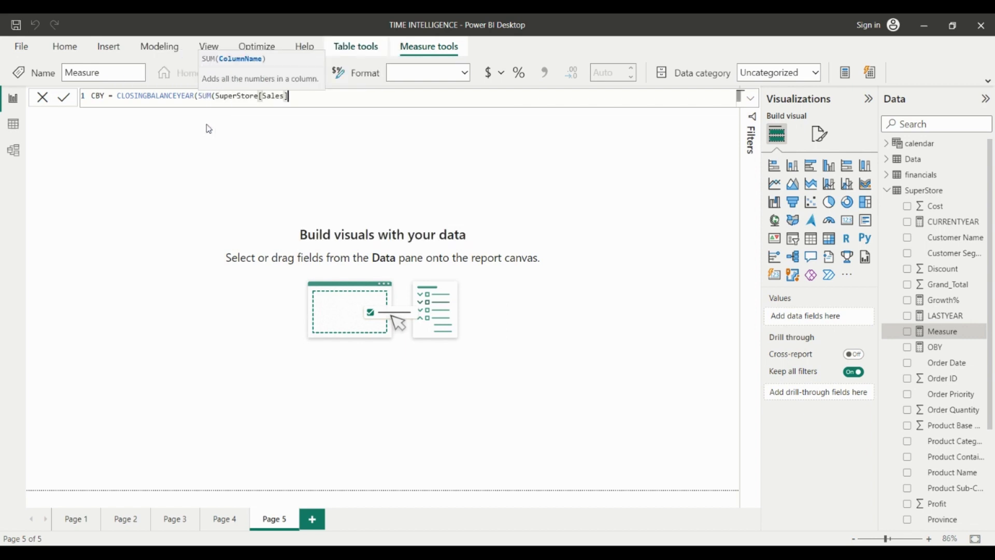
pyautogui.write('),')
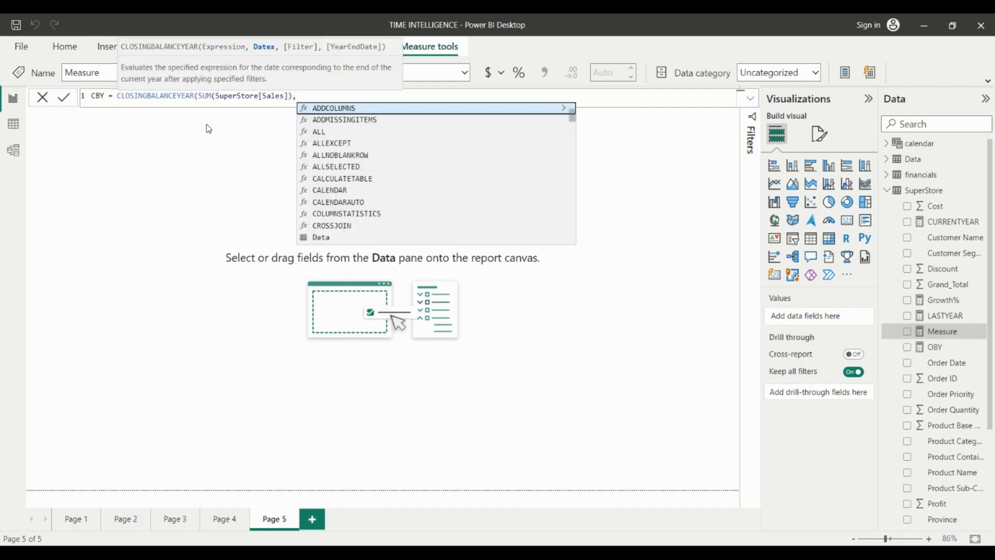
# Step: Set 'calendar'[Date] as the dates argument of CBY, close the formula and commit the measure
pyautogui.write('date')
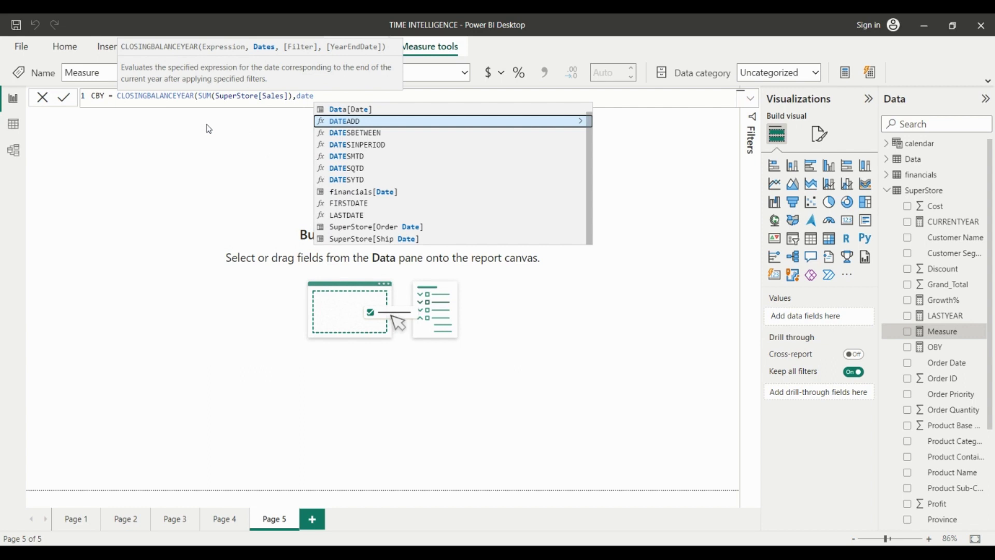
pyautogui.press('Up')
pyautogui.press('Up')
pyautogui.press('Tab')
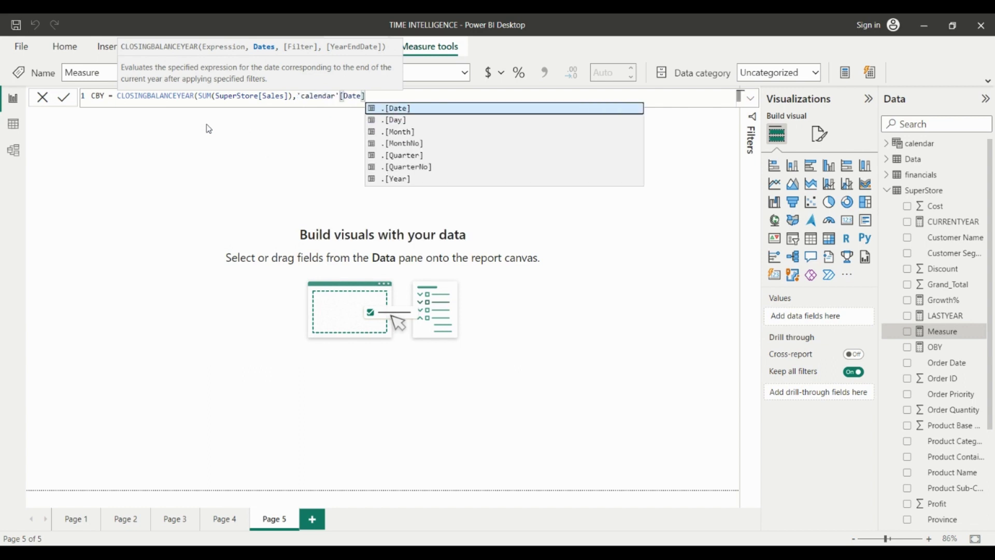
pyautogui.write(')')
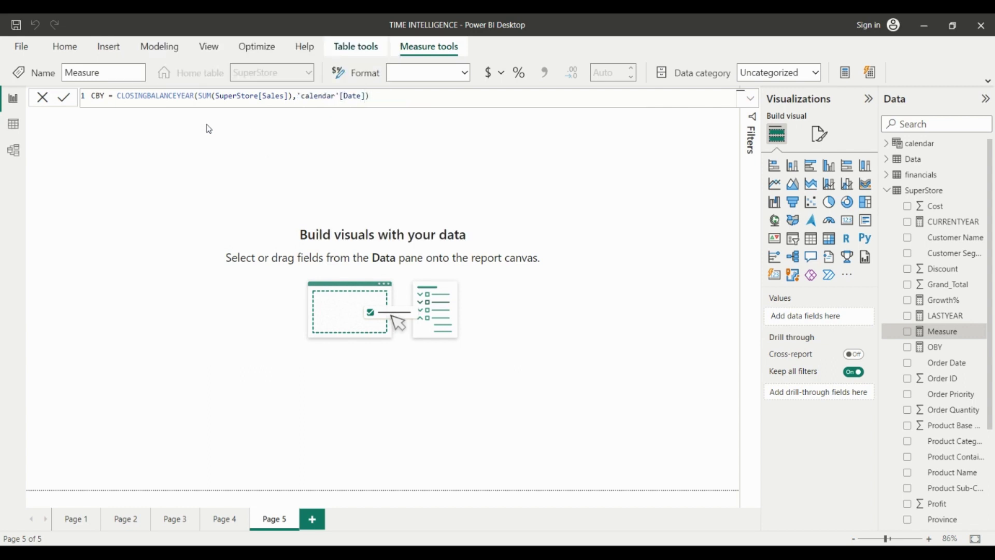
pyautogui.press('Return')
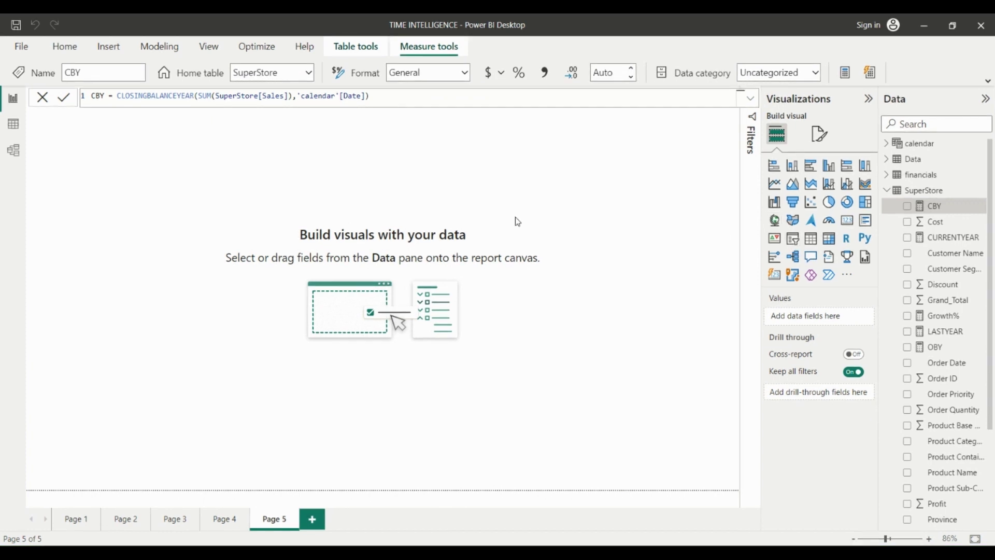
# Step: Add an empty table visual to Page 5 and move it towards the middle of the canvas
pyautogui.click(735, 233)
pyautogui.click(810, 238)
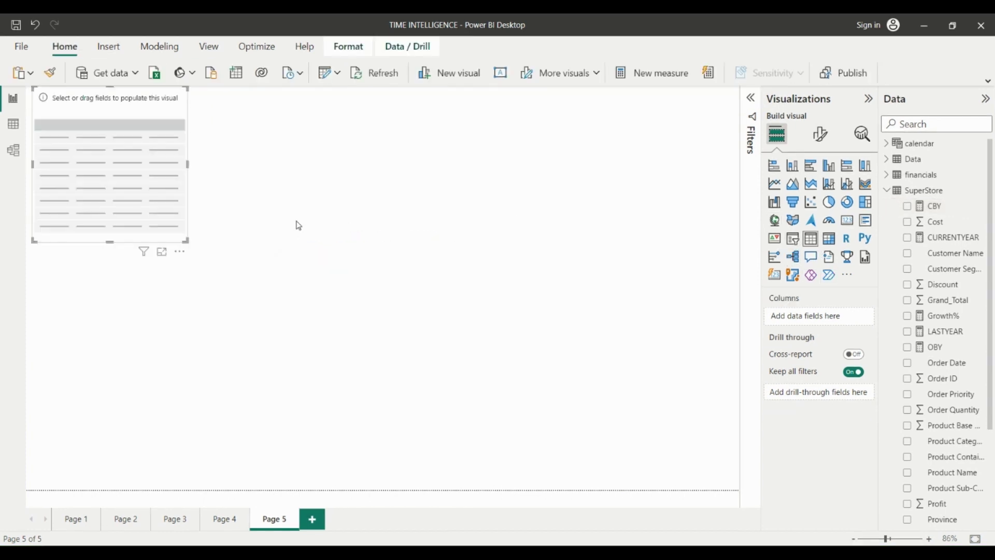
pyautogui.moveTo(150, 224); pyautogui.dragTo(363, 281)
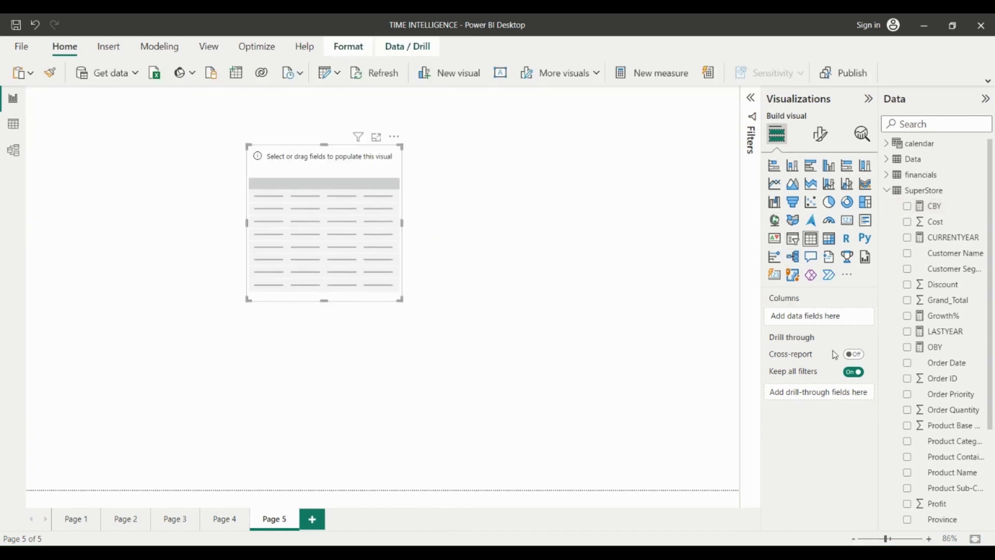
# Step: Add Year from the calendar table's Date hierarchy to the table visual and make the visual wider and slightly shorter
pyautogui.click(887, 143)
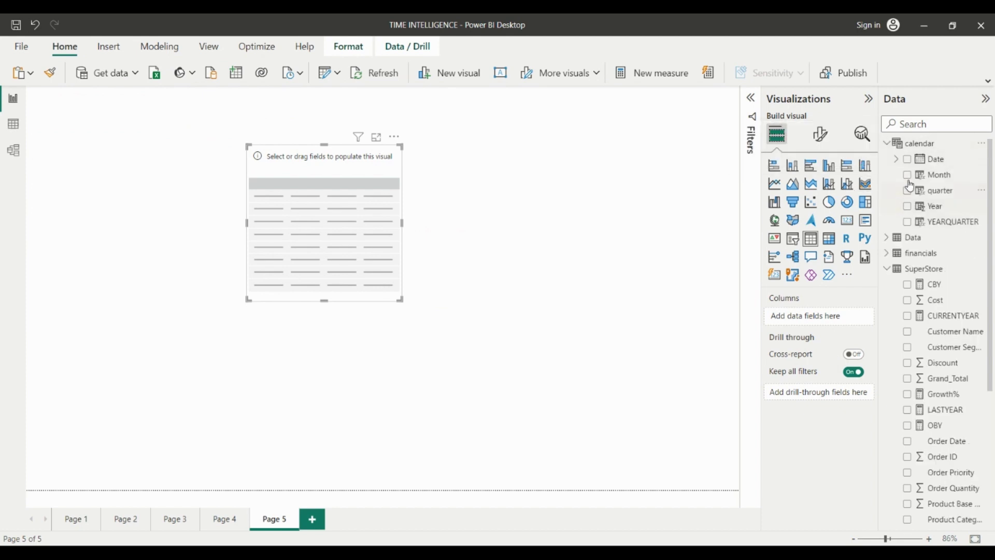
pyautogui.click(898, 159)
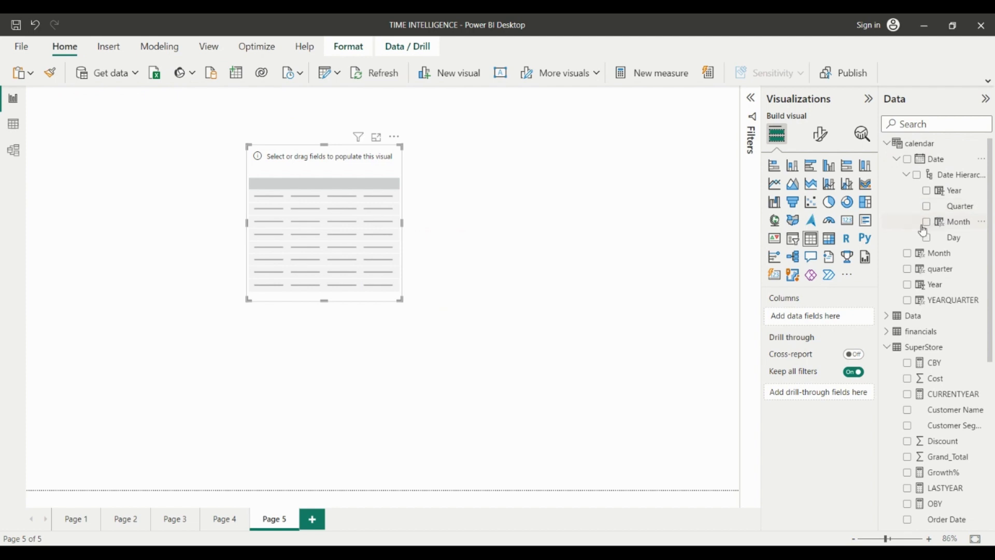
pyautogui.click(926, 191)
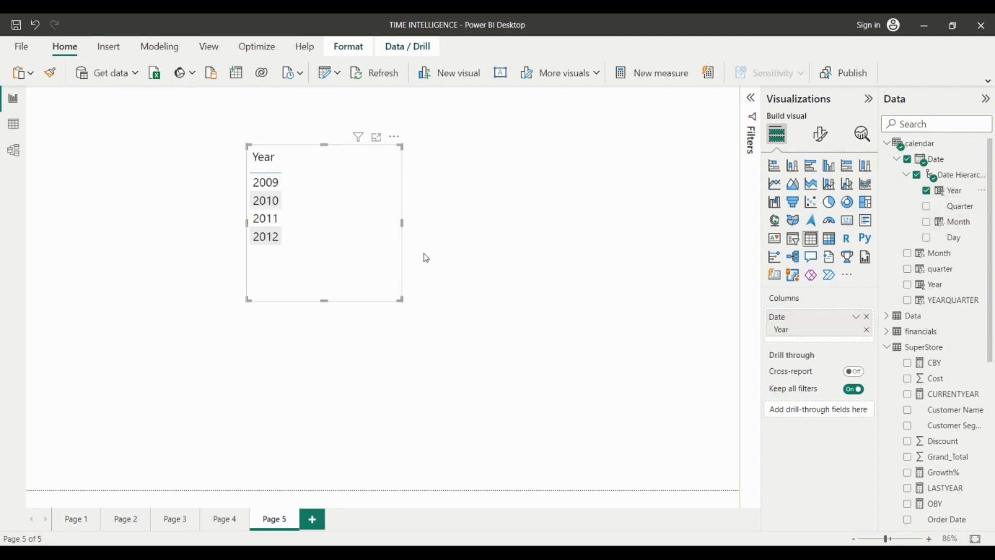
pyautogui.moveTo(401, 300); pyautogui.dragTo(487, 275)
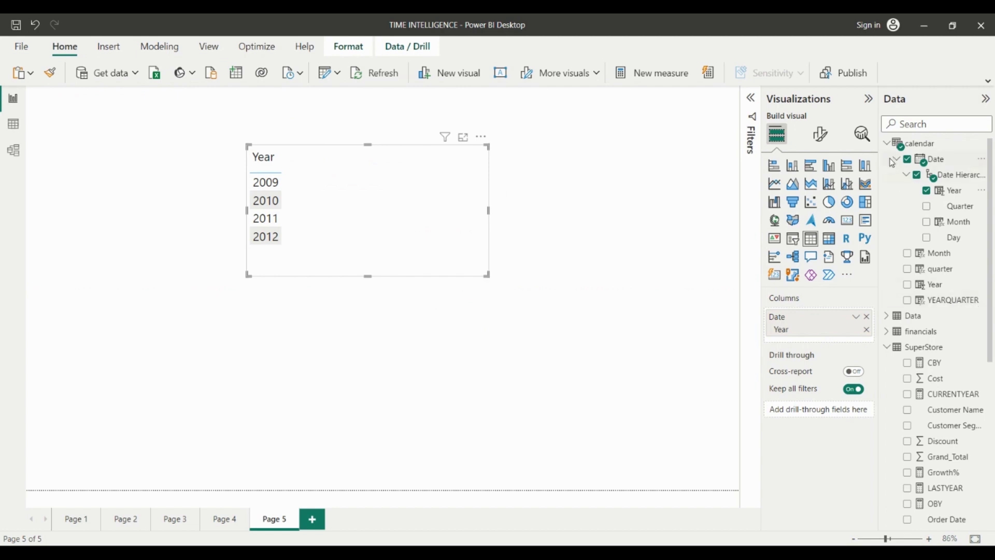
# Step: Add the OBY and CBY measures to the table visual, then narrow it and place it in the lower-left corner of the page
pyautogui.click(887, 143)
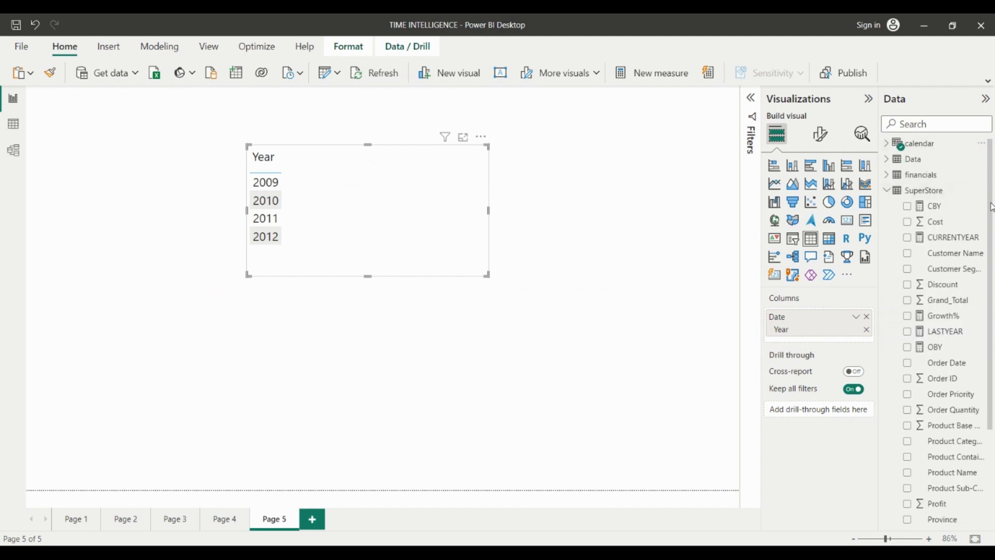
pyautogui.moveTo(992, 206); pyautogui.dragTo(992, 347)
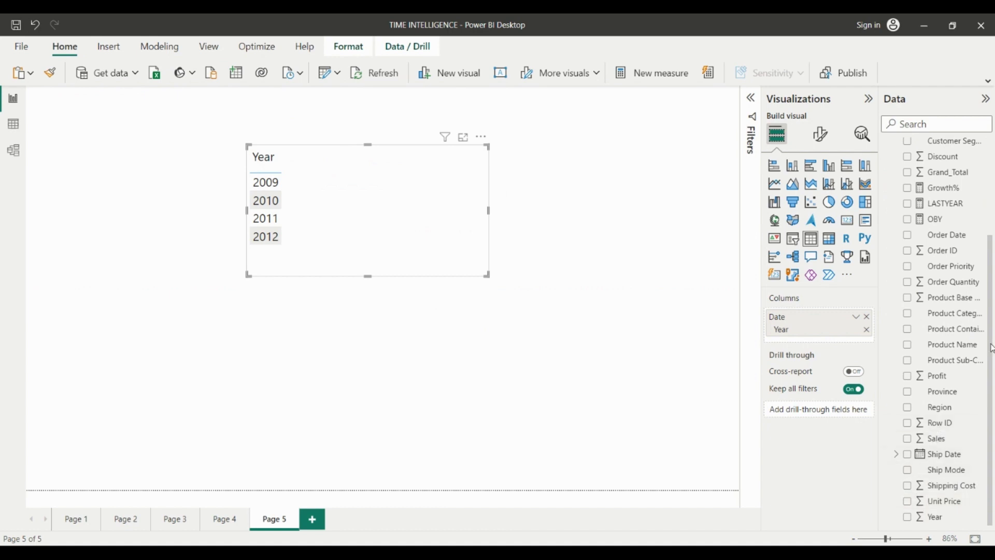
pyautogui.scroll(3, 922, 211)
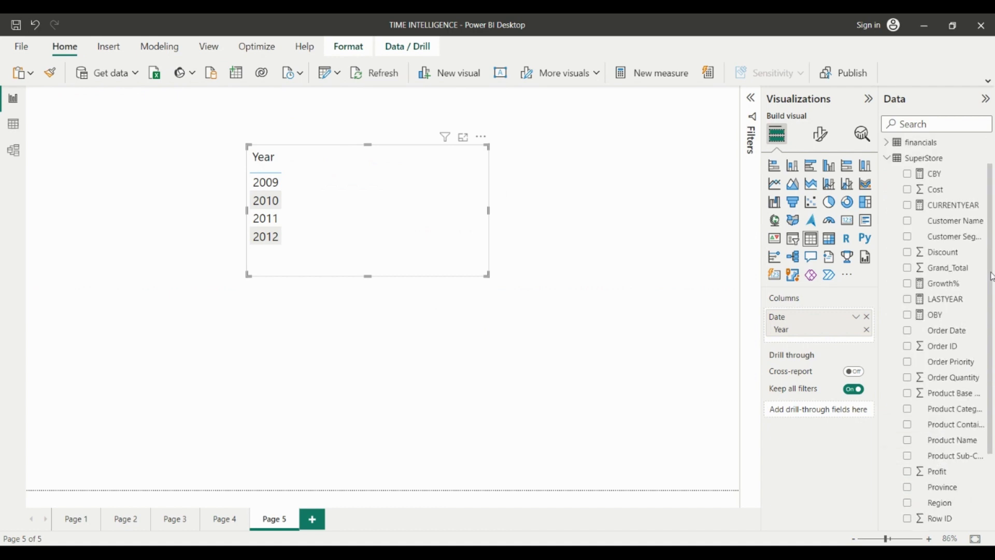
pyautogui.click(907, 315)
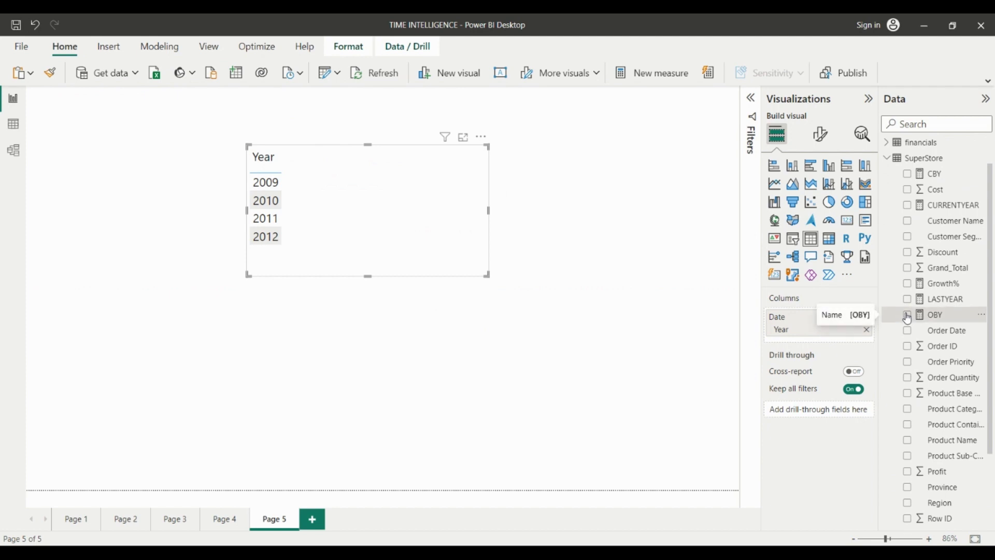
pyautogui.click(908, 174)
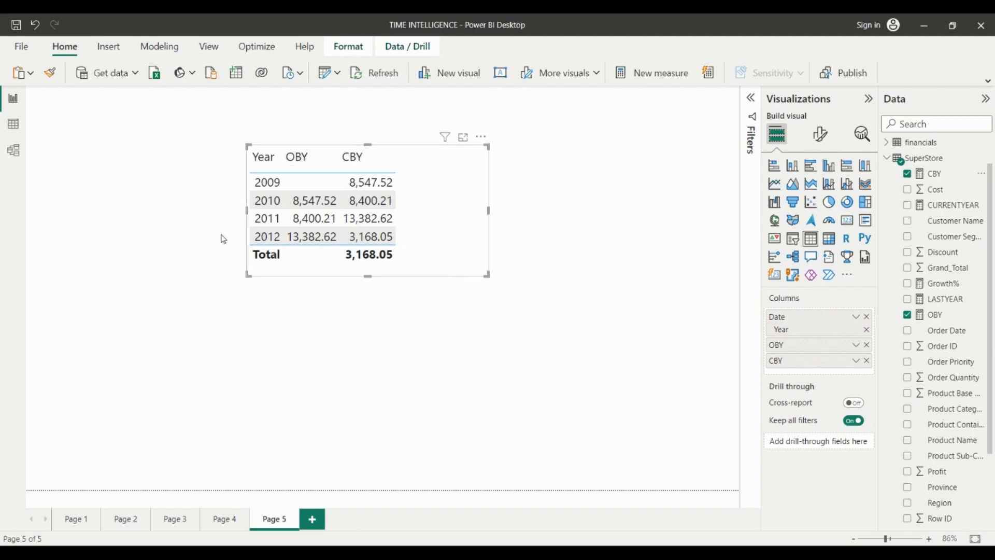
pyautogui.moveTo(449, 267); pyautogui.dragTo(342, 302)
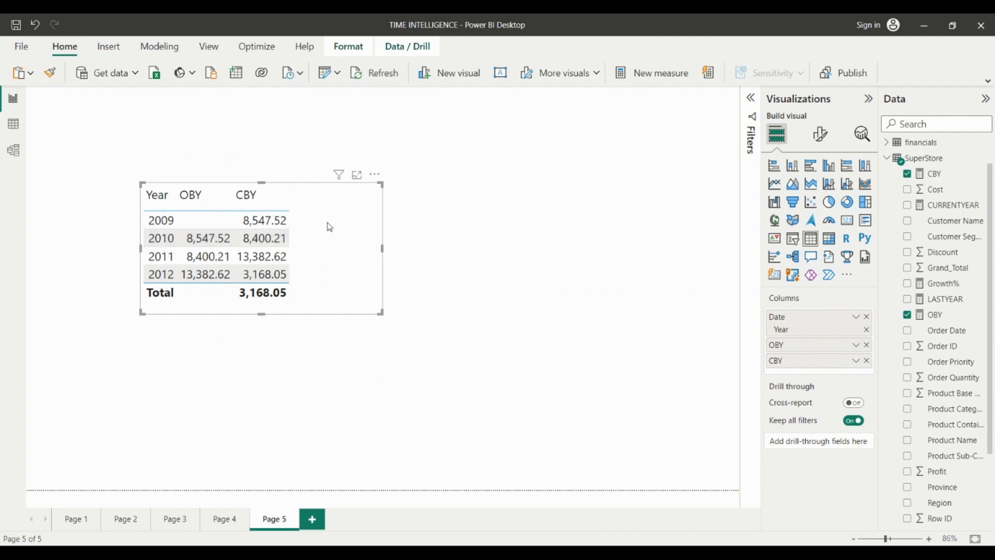
pyautogui.moveTo(382, 250); pyautogui.dragTo(246, 411)
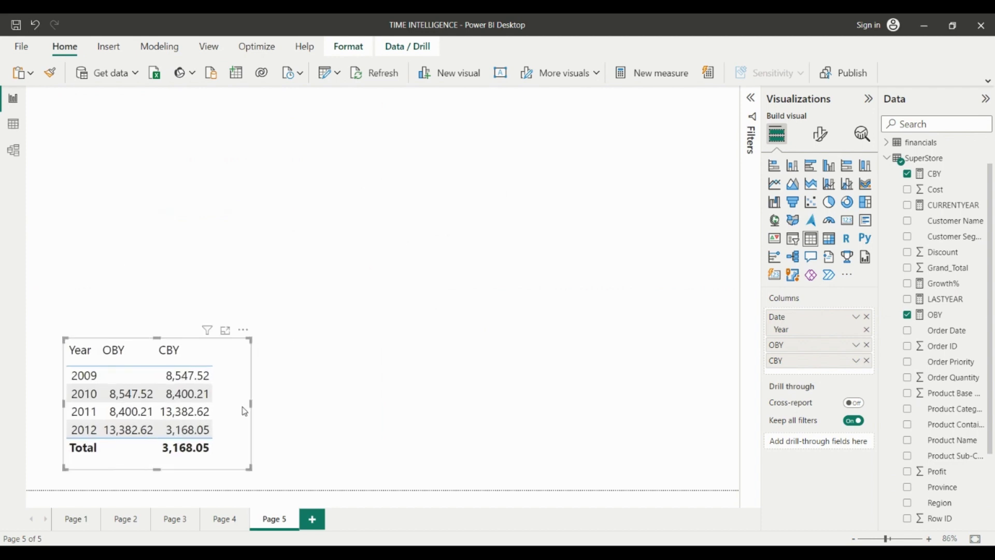
# Step: Create a SuperStore measure named OBM and start its formula with the OPENINGBALANCEMONTH function
pyautogui.click(924, 161)
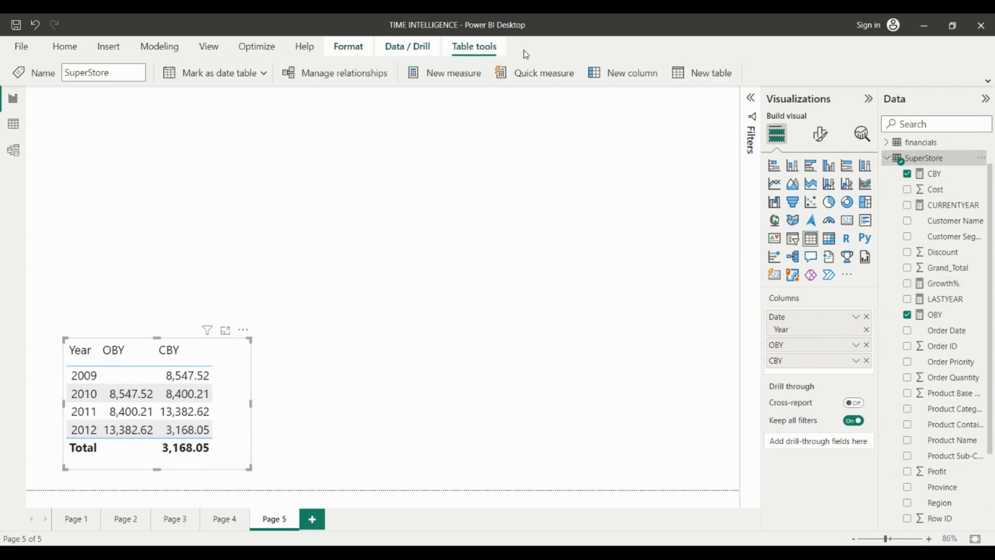
pyautogui.click(430, 73)
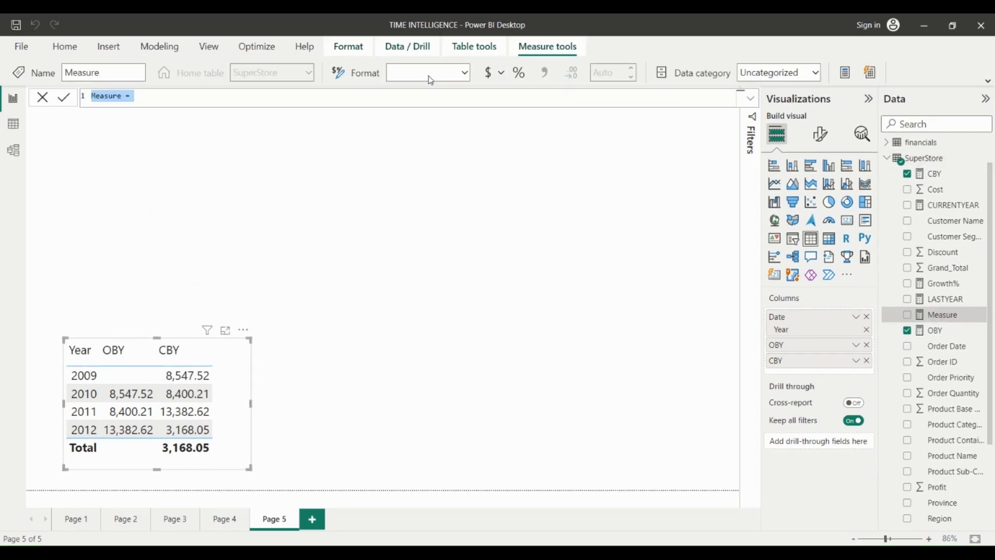
pyautogui.write('OBM')
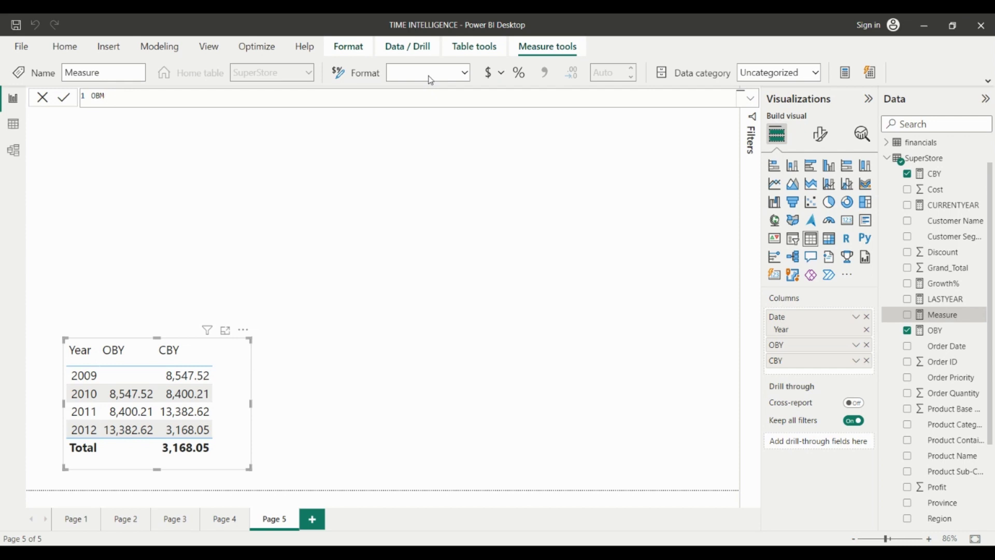
pyautogui.write(' = ope')
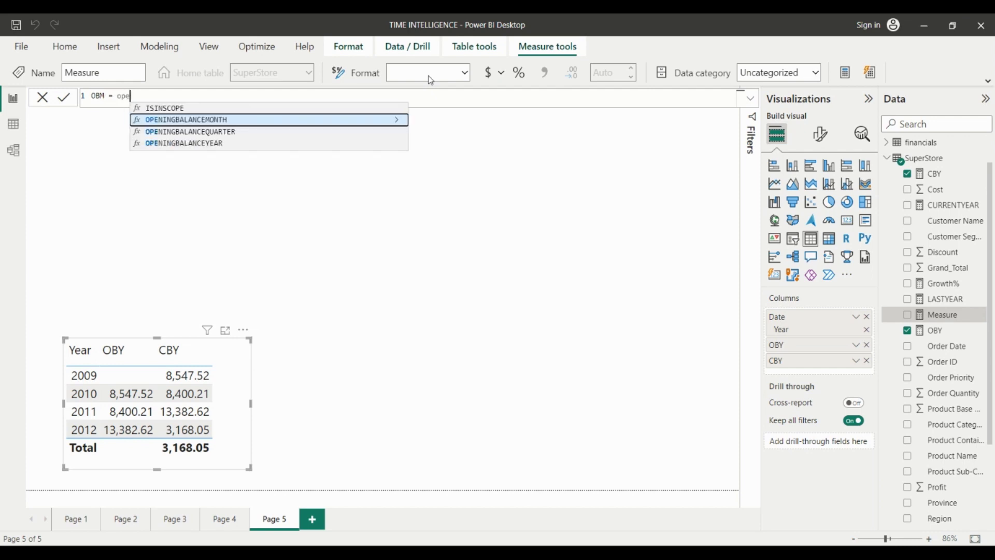
pyautogui.press('Tab')
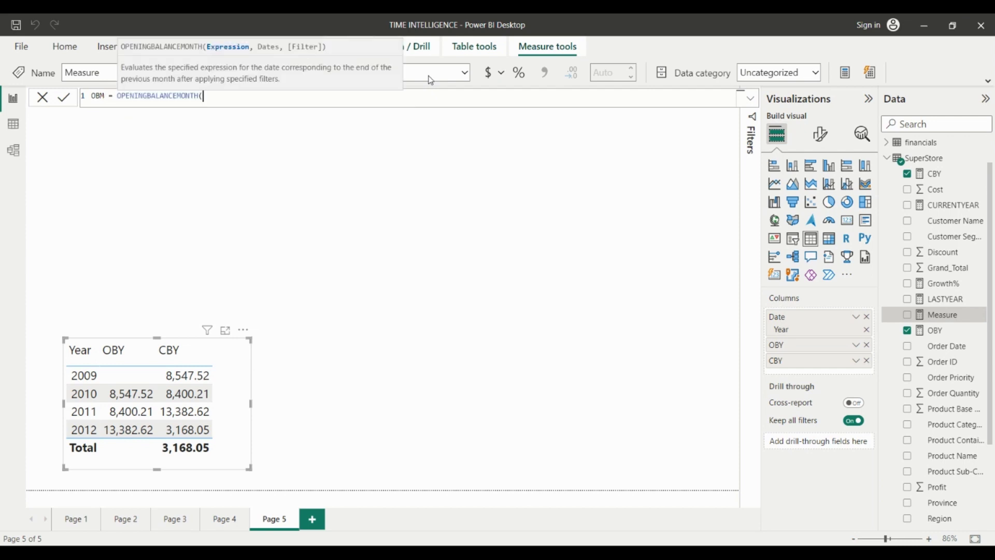
pyautogui.write('sale')
pyautogui.press('BackSpace')
pyautogui.press('BackSpace')
pyautogui.press('BackSpace')
pyautogui.press('BackSpace')
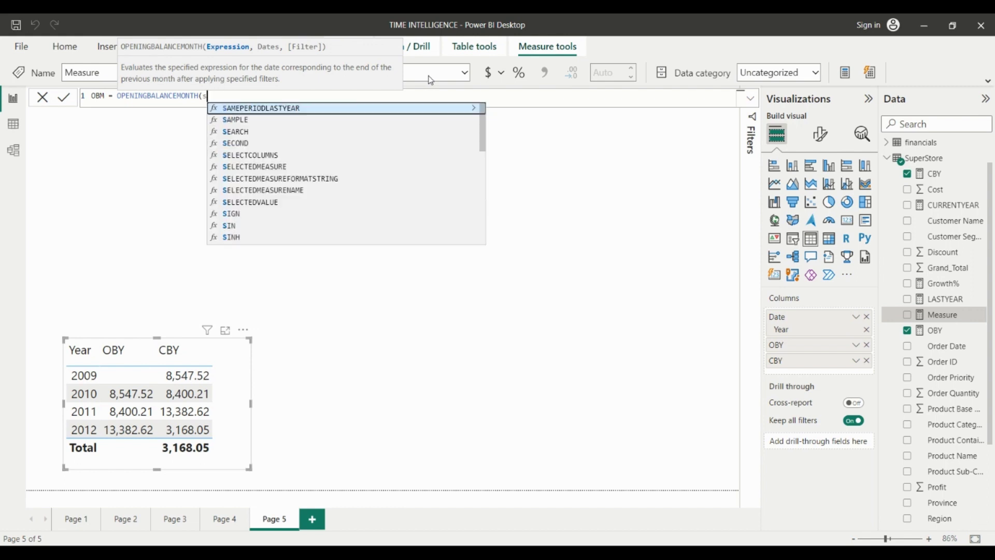
# Step: Enter SUM(SuperStore[Sales]) as the expression argument of the OBM measure
pyautogui.write('su')
pyautogui.press('Tab')
pyautogui.press('BackSpace')
pyautogui.press('BackSpace')
pyautogui.press('BackSpace')
pyautogui.press('BackSpace')
pyautogui.press('BackSpace')
pyautogui.press('BackSpace')
pyautogui.press('BackSpace')
pyautogui.press('BackSpace')
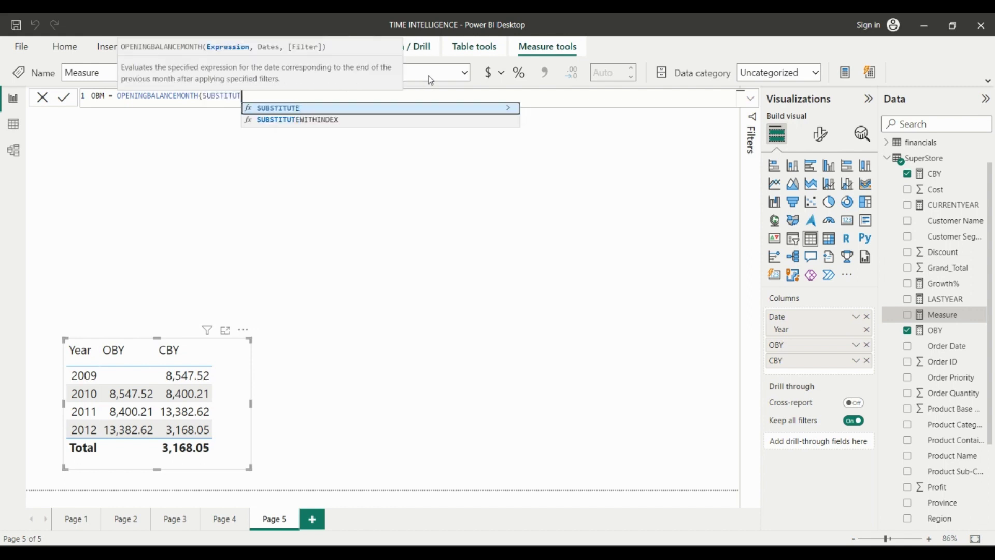
pyautogui.press('BackSpace')
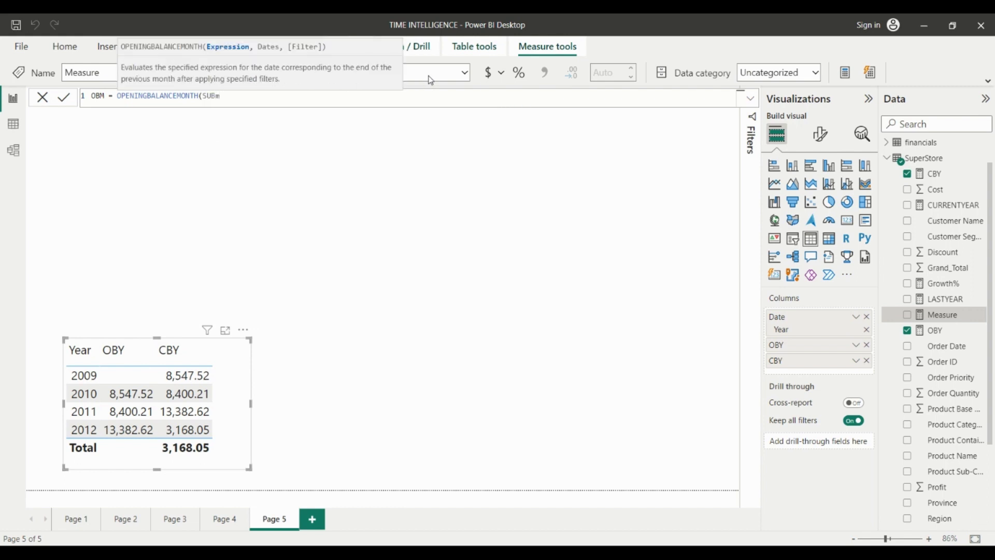
pyautogui.write('m')
pyautogui.press('Tab')
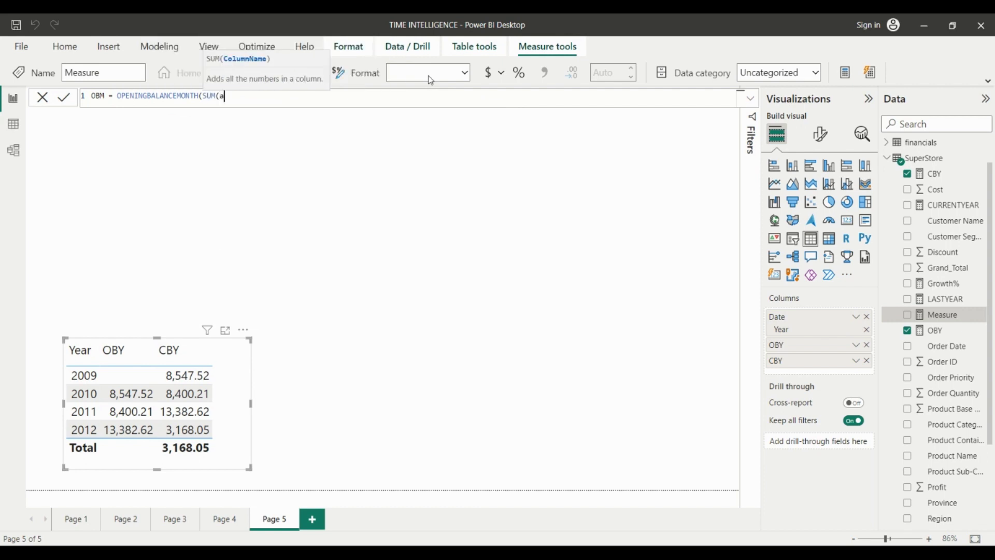
pyautogui.write('sle')
pyautogui.press('BackSpace')
pyautogui.press('BackSpace')
pyautogui.write('al')
pyautogui.press('Down')
pyautogui.press('Tab')
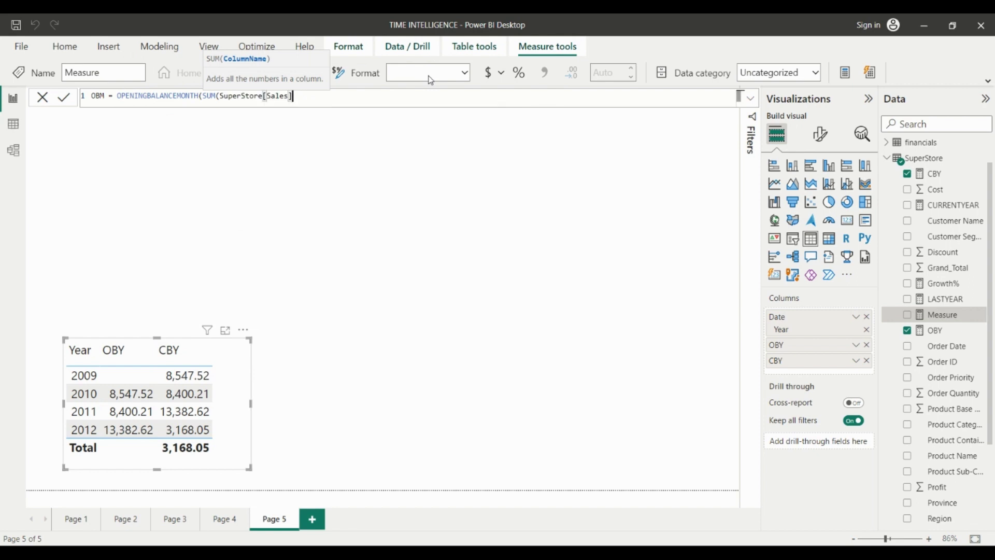
pyautogui.write('),')
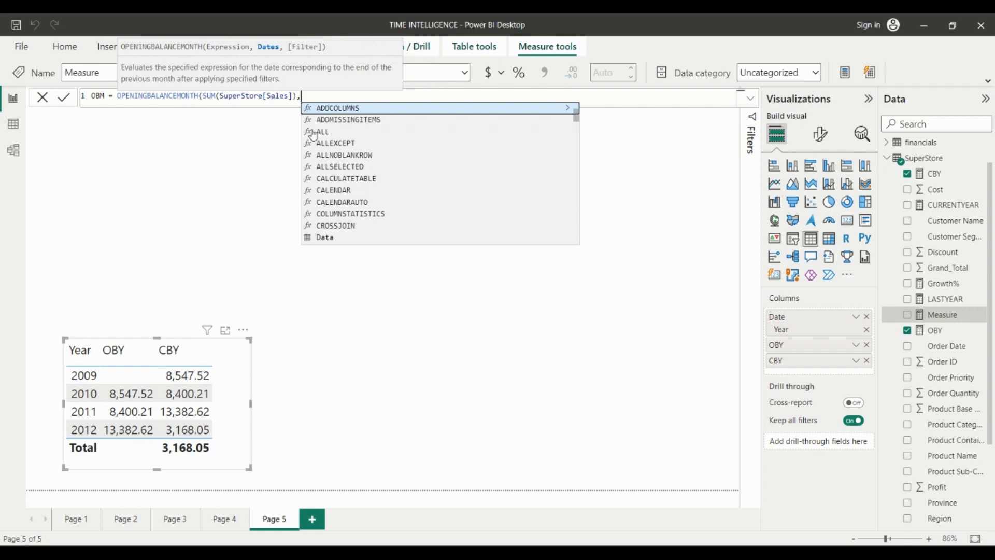
# Step: Set 'calendar'[Date] as the dates argument of OBM, close the formula and commit the measure
pyautogui.write('date')
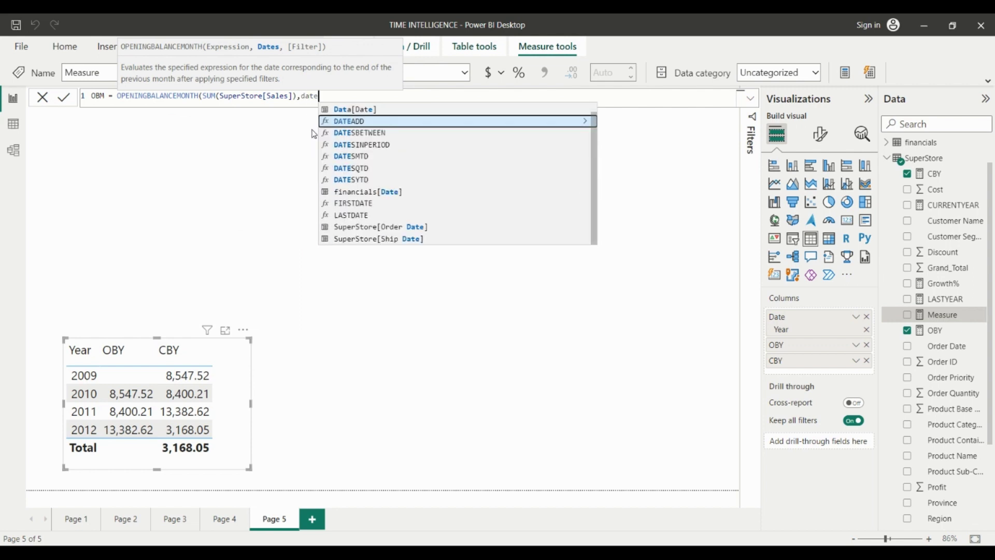
pyautogui.press('Tab')
pyautogui.press('Tab')
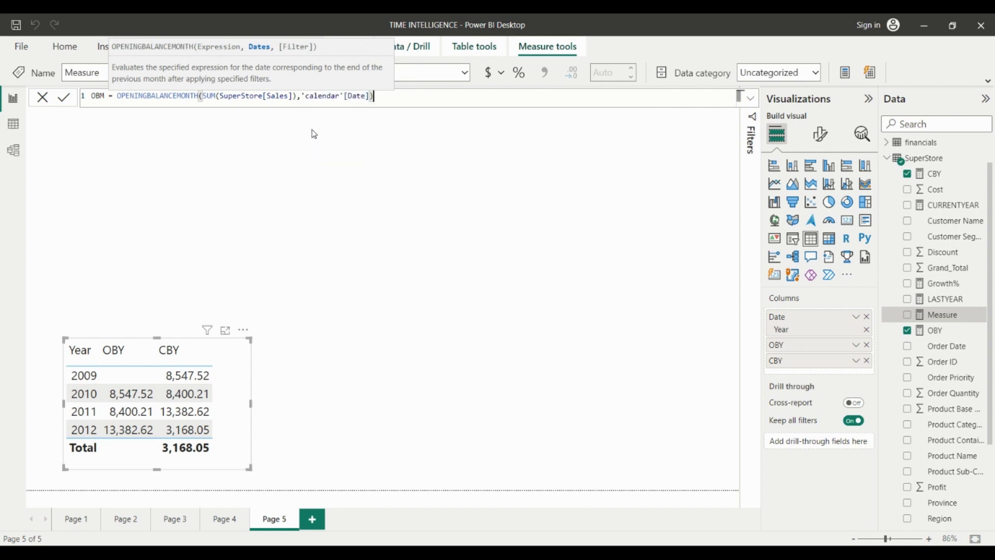
pyautogui.write(')')
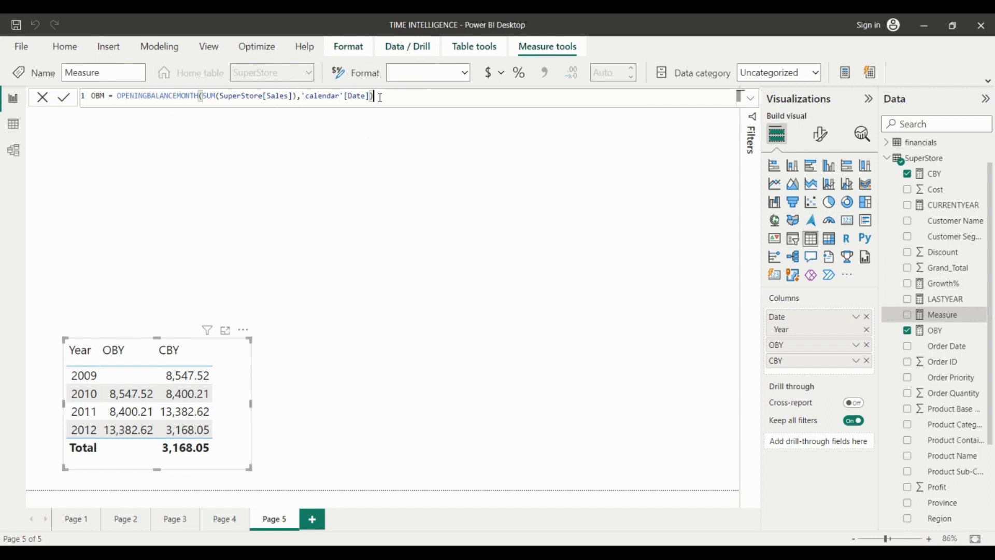
pyautogui.press('Return')
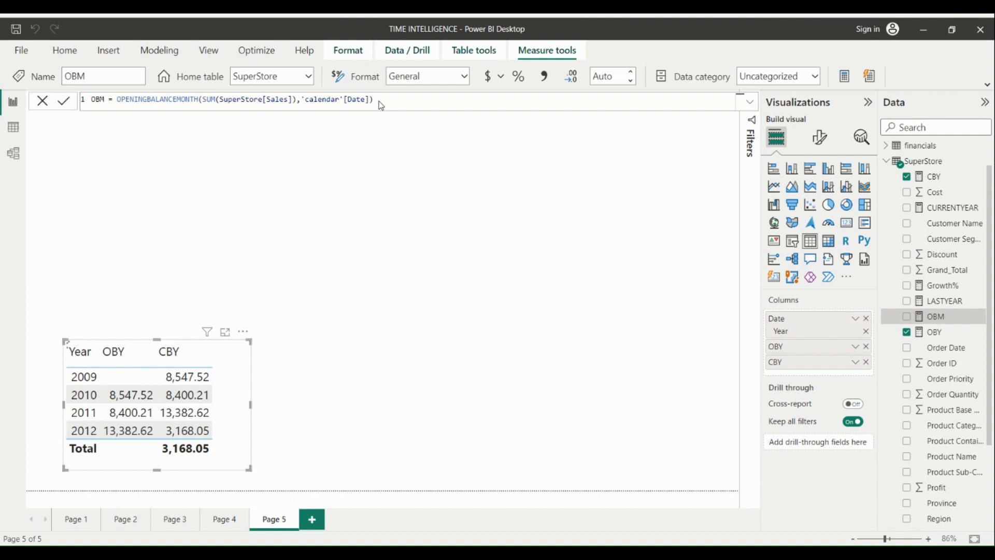
# Step: Create a SuperStore measure named CBM and start its formula with the CLOSINGBALANCEMONTH function
pyautogui.click(904, 160)
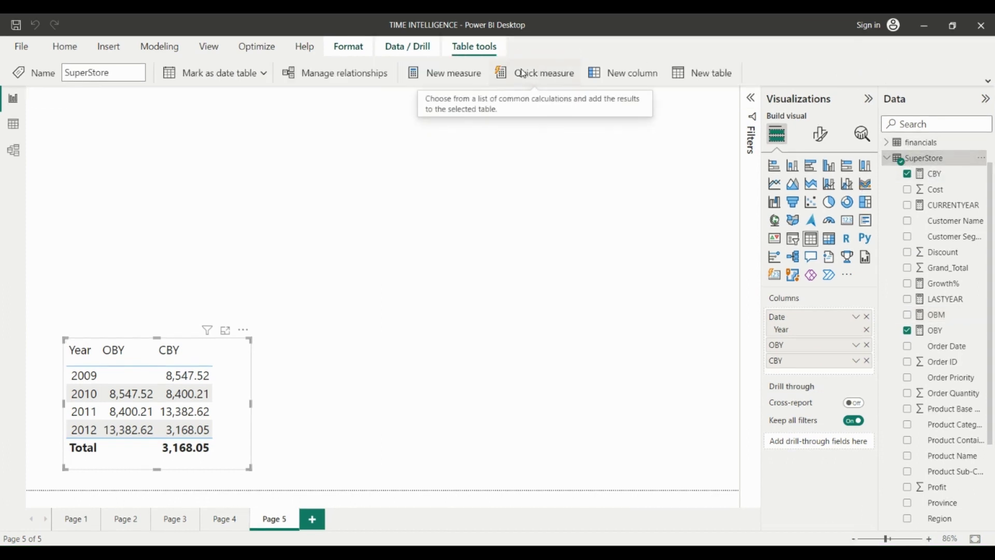
pyautogui.click(450, 74)
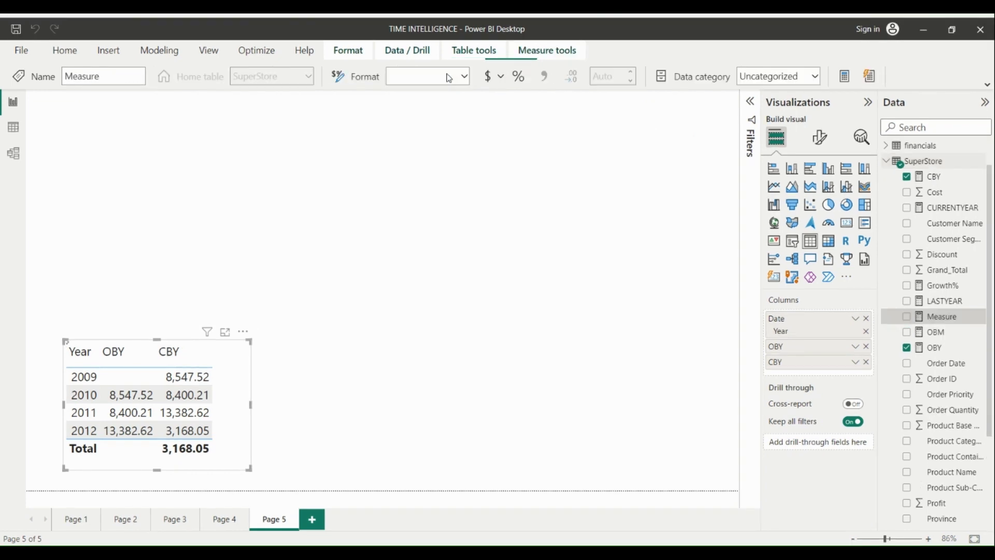
pyautogui.write('CM')
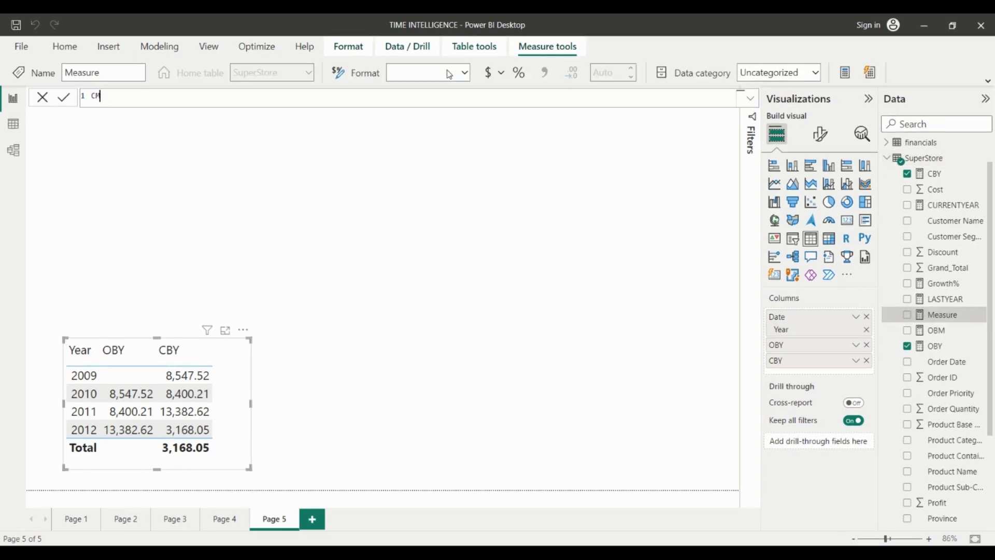
pyautogui.press('BackSpace')
pyautogui.write('BM = CLOSINGBALANCEMONTH(')
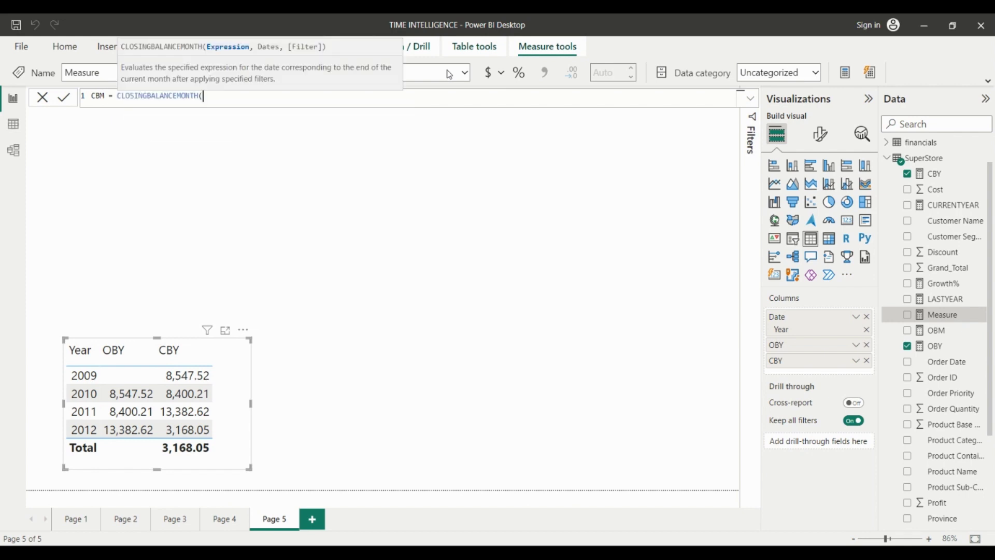
# Step: Enter SUM(SuperStore[Sales]) as the expression argument of the CBM measure
pyautogui.write('SUM(sale')
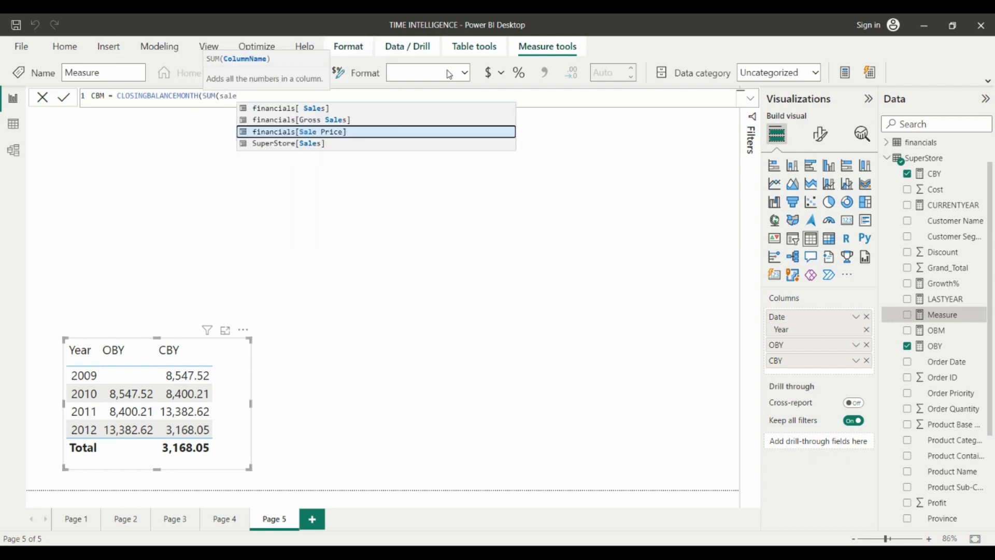
pyautogui.press('Up')
pyautogui.press('Up')
pyautogui.press('Up')
pyautogui.press('Tab')
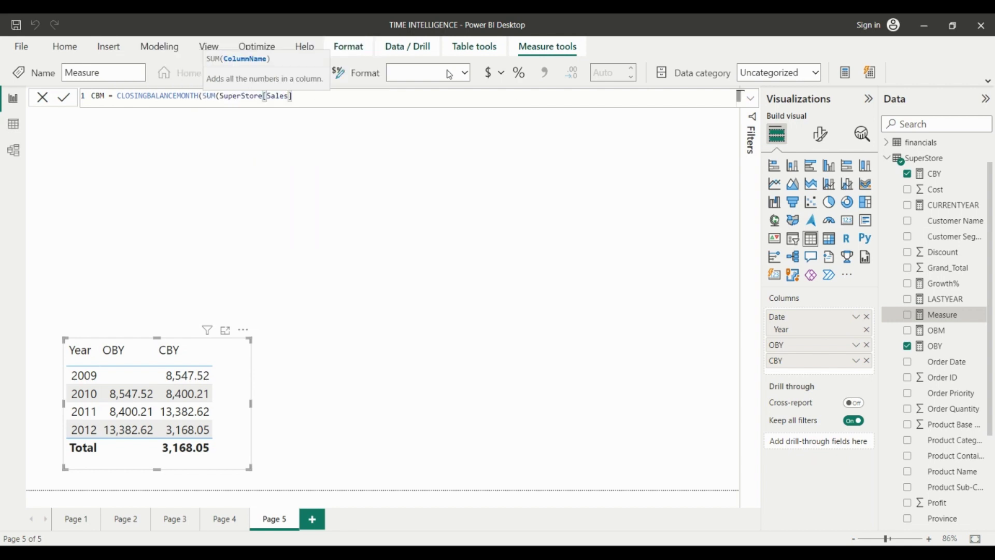
pyautogui.write('),')
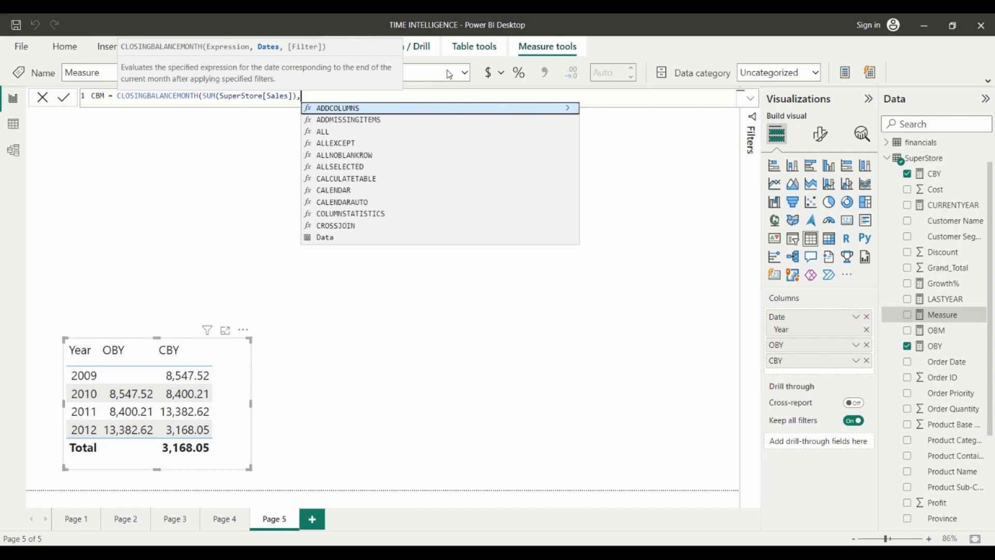
# Step: Set 'calendar'[Date] as the dates argument of CBM, close the formula and commit the measure
pyautogui.write('date')
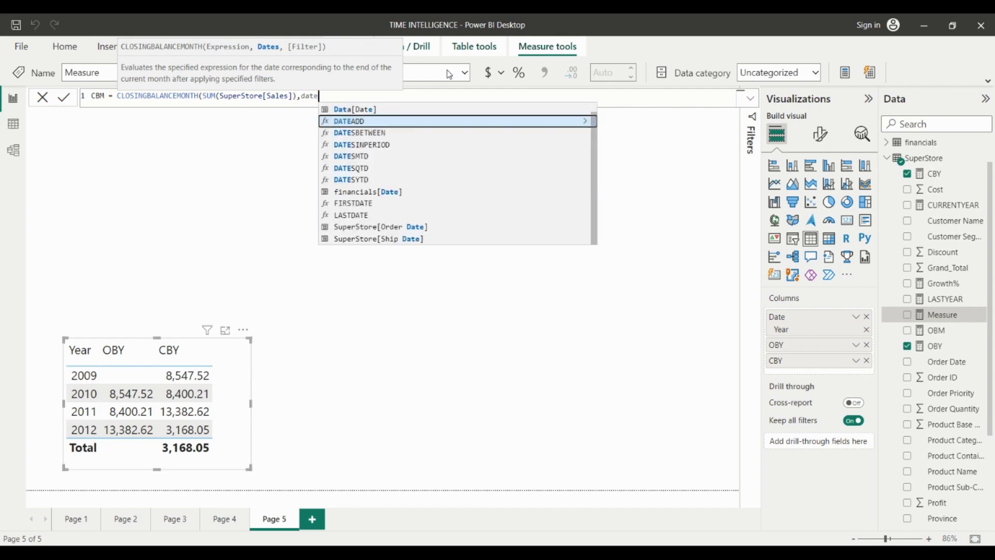
pyautogui.press('Tab')
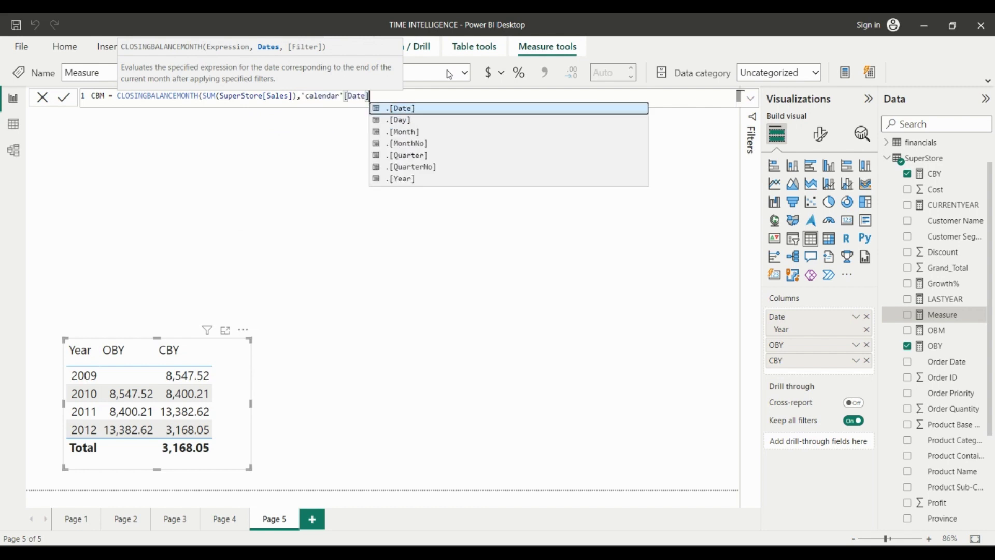
pyautogui.write(')')
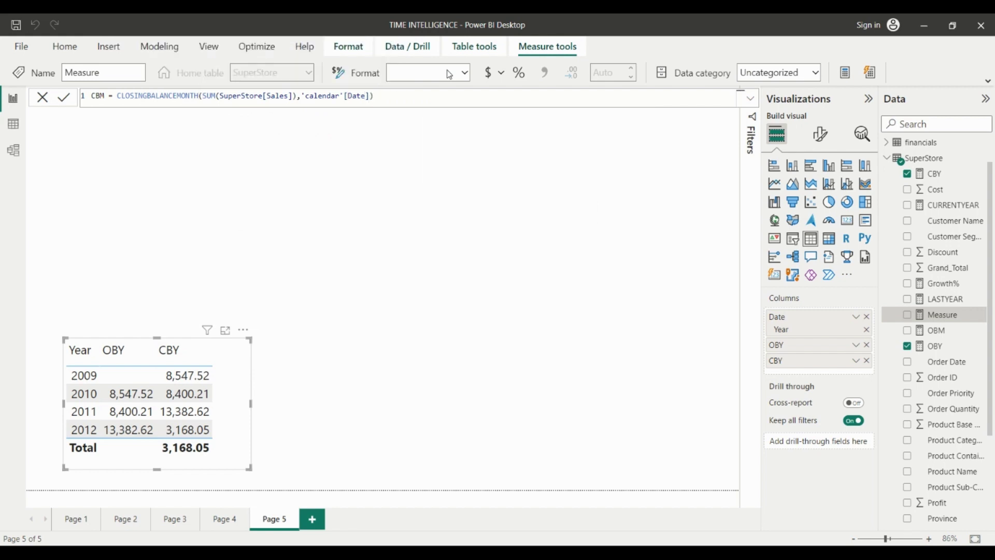
pyautogui.press('Return')
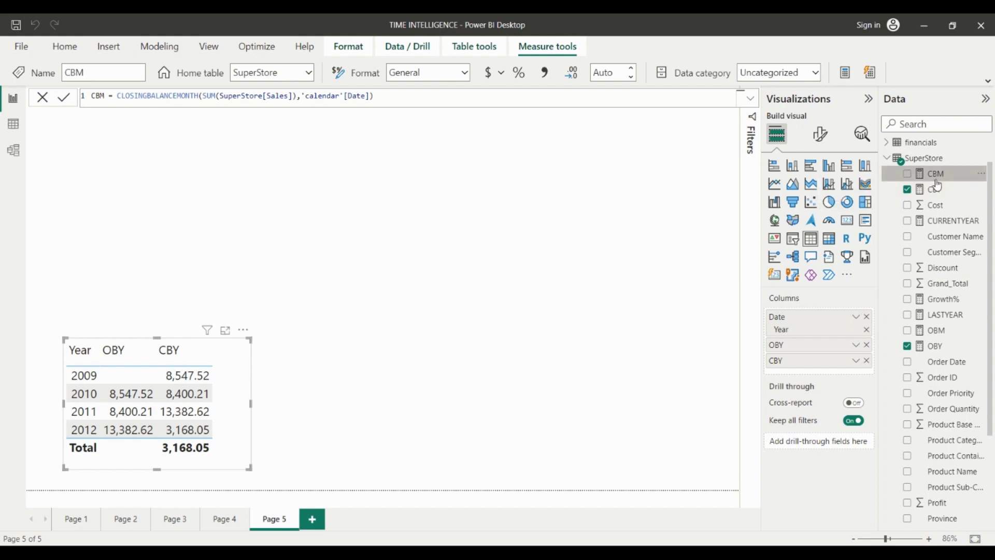
# Step: Insert a second table visual, place it in the middle of the page and enlarge it
pyautogui.click(717, 334)
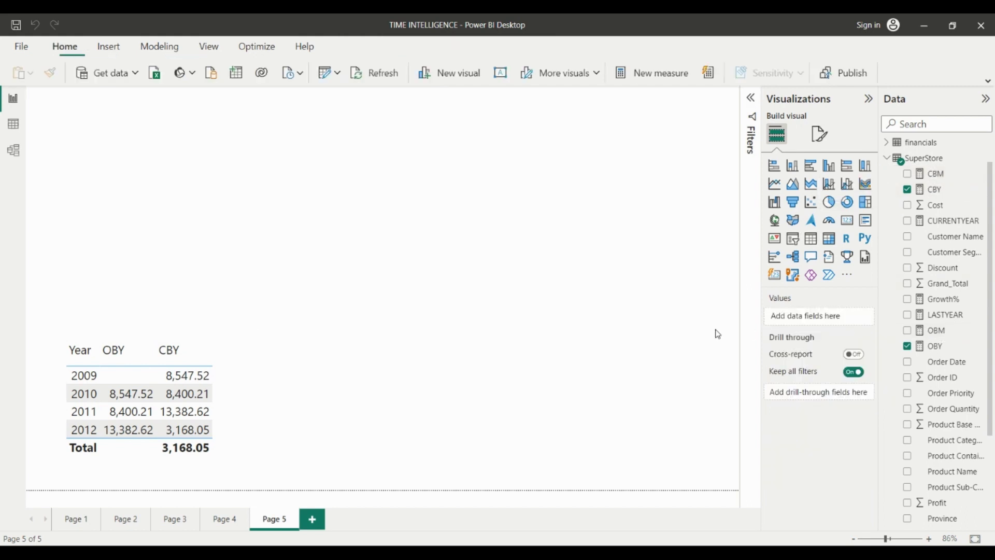
pyautogui.click(811, 238)
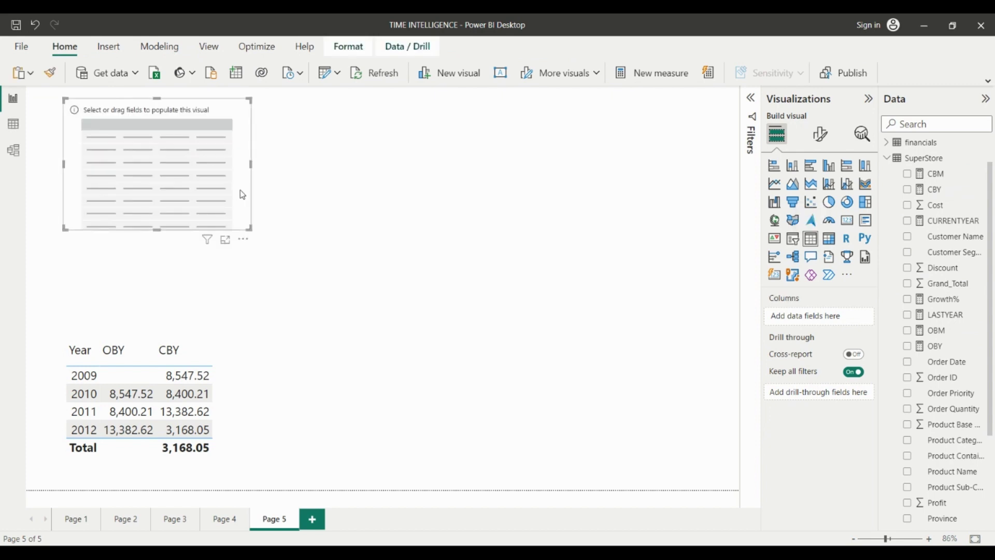
pyautogui.moveTo(242, 194); pyautogui.dragTo(516, 333)
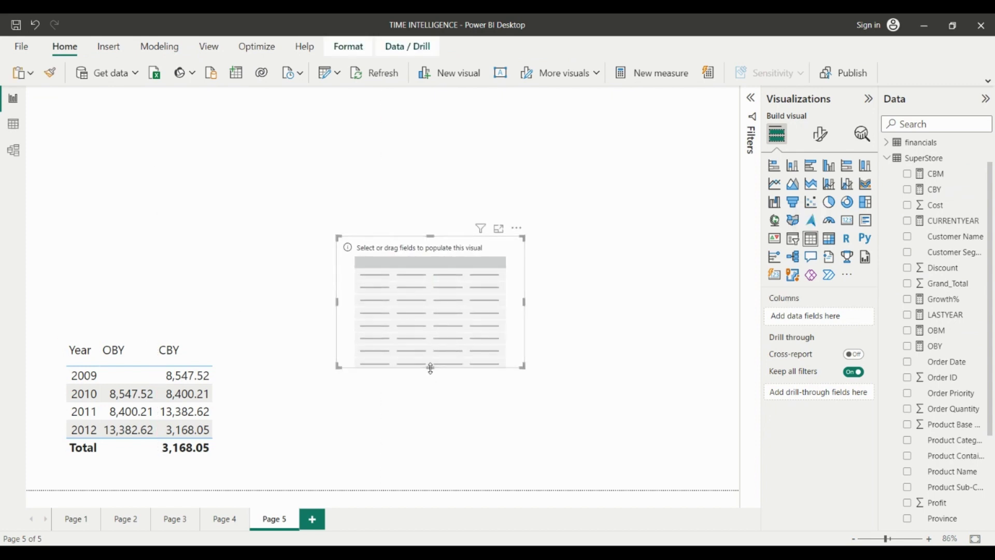
pyautogui.moveTo(430, 369); pyautogui.dragTo(440, 467)
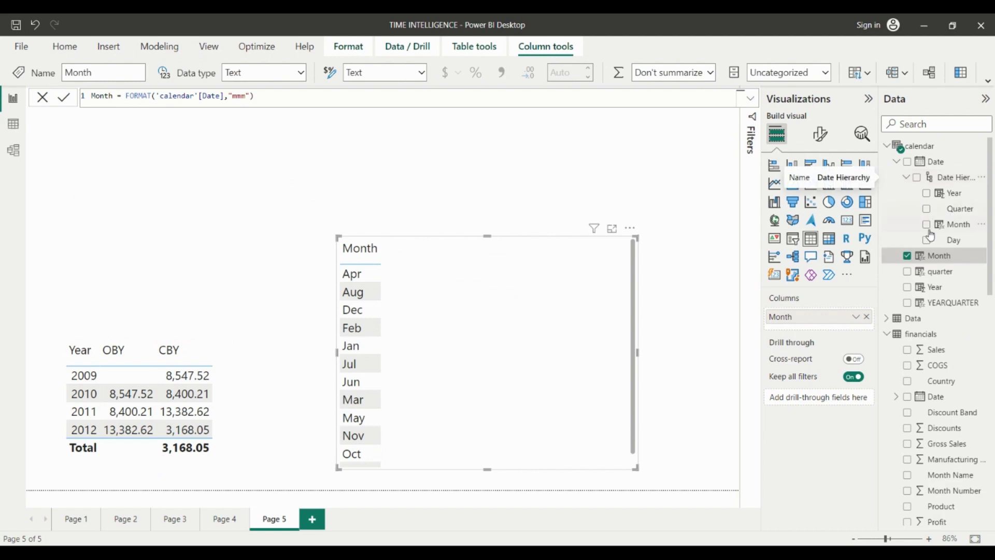
# Step: Replace the new table's Month column with Month from the calendar Date Hierarchy, then move the table up and lengthen it to fit all months
pyautogui.click(907, 256)
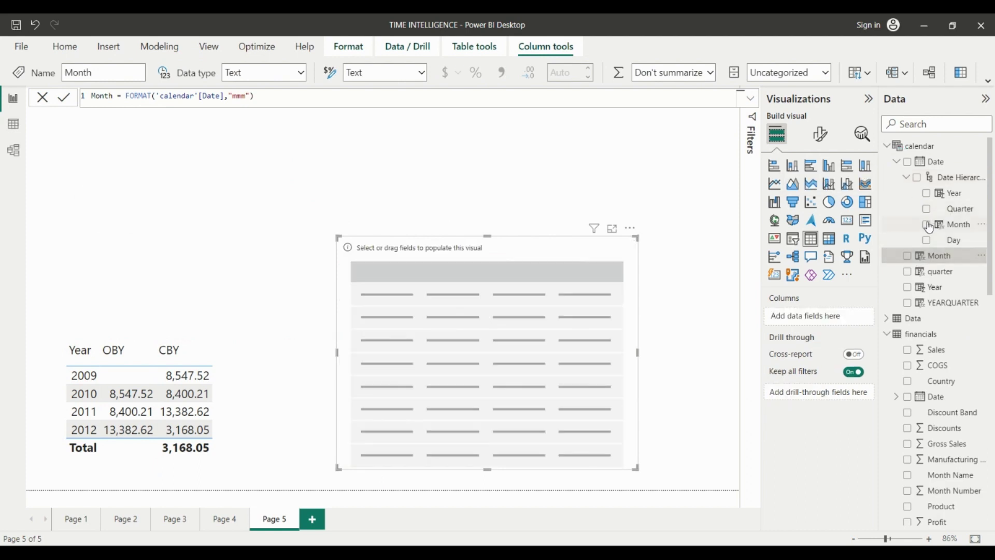
pyautogui.click(926, 224)
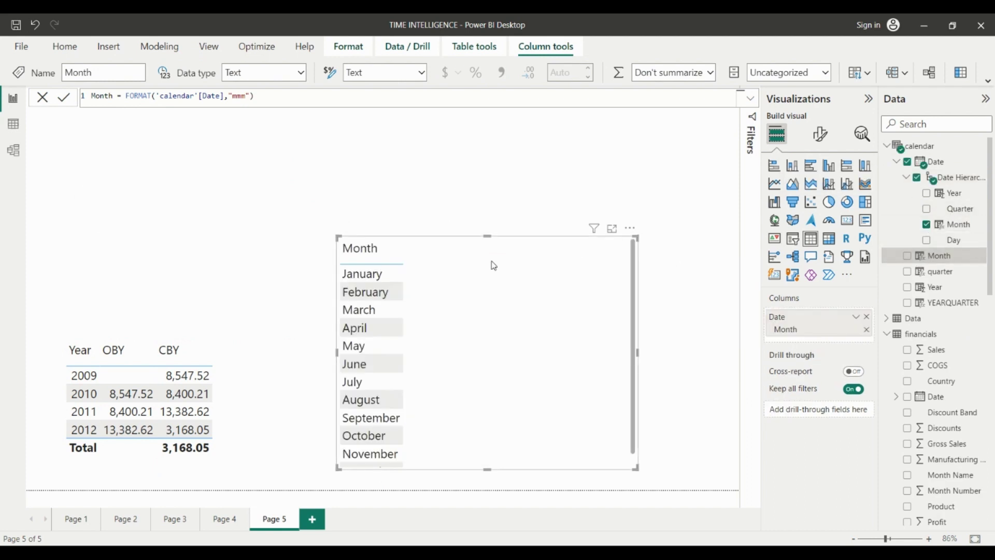
pyautogui.moveTo(493, 265); pyautogui.dragTo(438, 190)
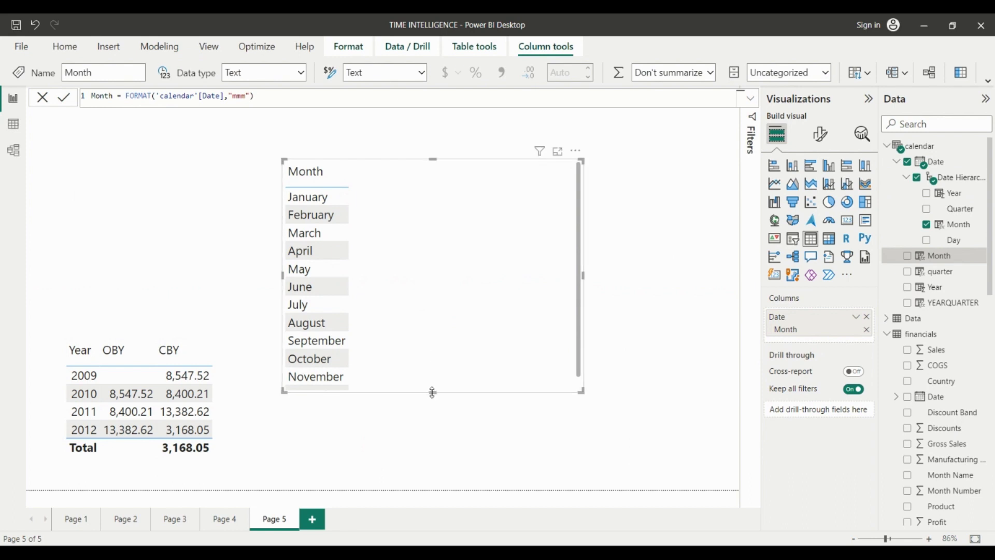
pyautogui.moveTo(432, 392); pyautogui.dragTo(433, 417)
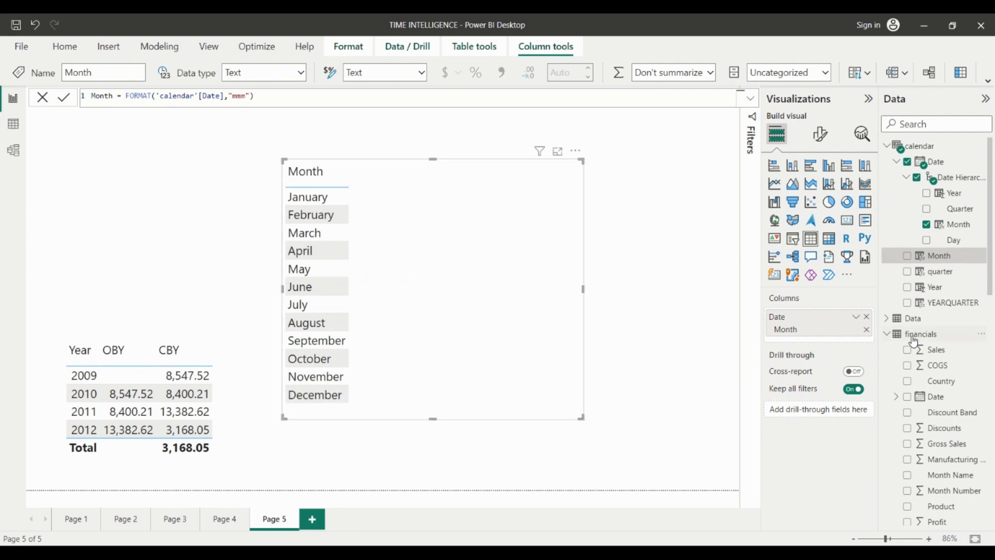
# Step: Add the SuperStore measures OBM and CBM to the monthly table
pyautogui.click(887, 148)
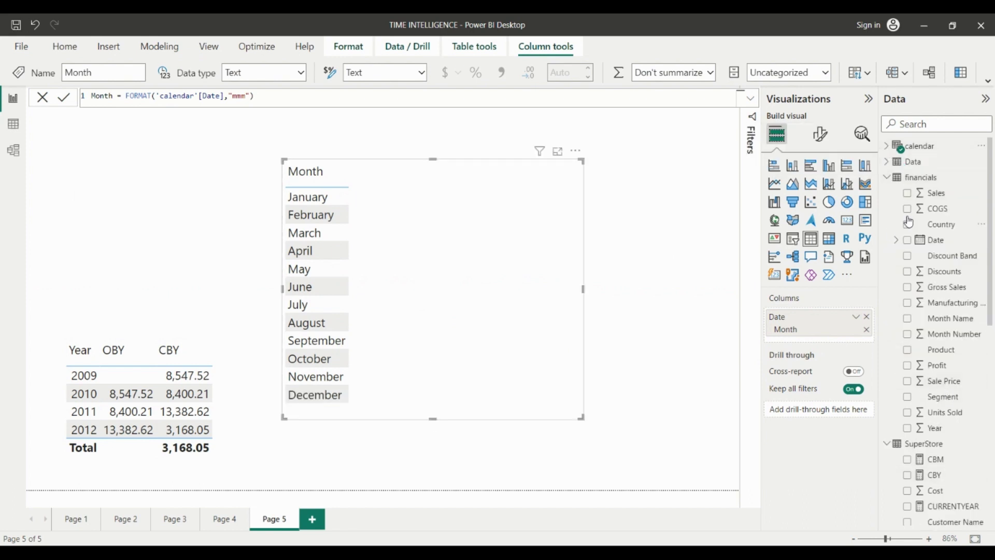
pyautogui.click(887, 177)
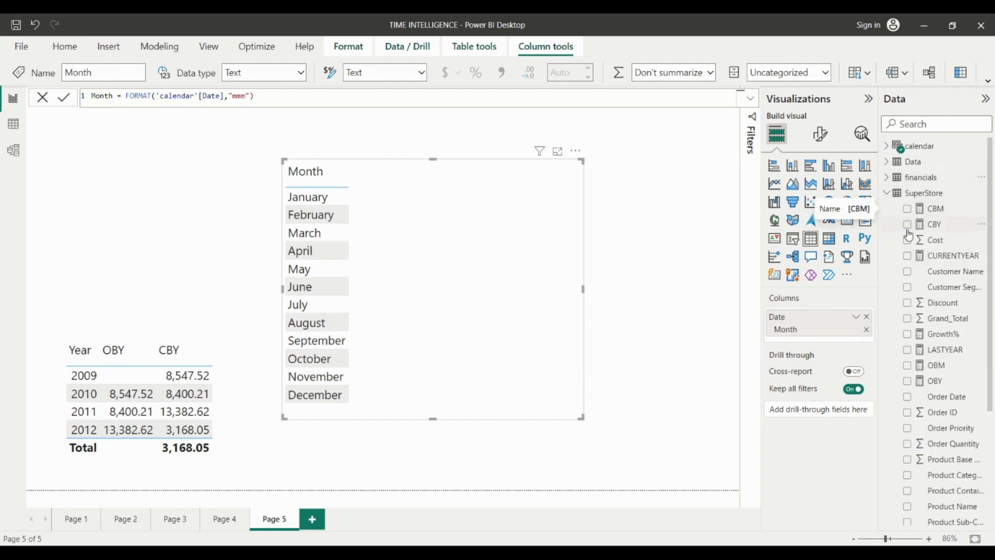
pyautogui.click(908, 367)
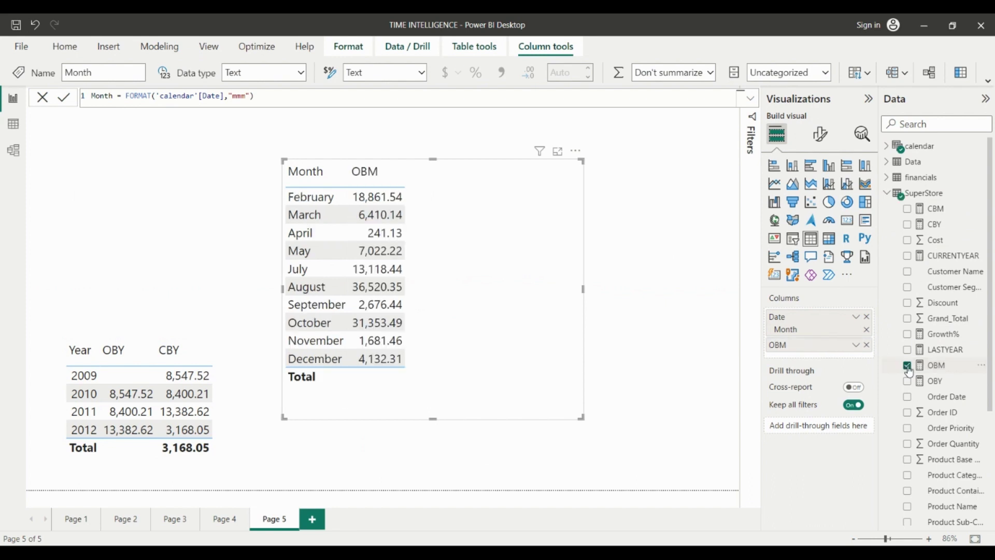
pyautogui.click(907, 211)
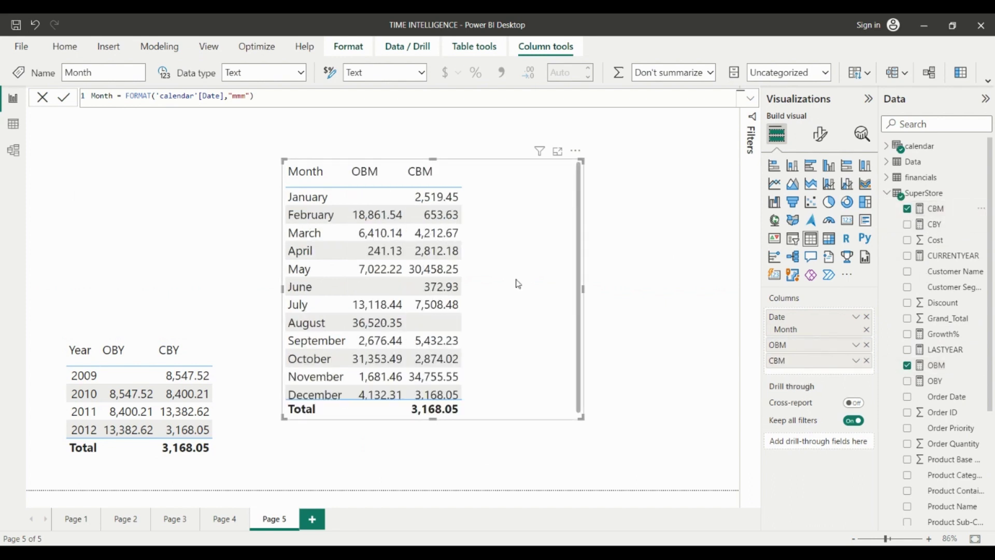
# Step: Enlarge the monthly table until all rows fit, then move it down beside the yearly table
pyautogui.moveTo(581, 418); pyautogui.dragTo(604, 433)
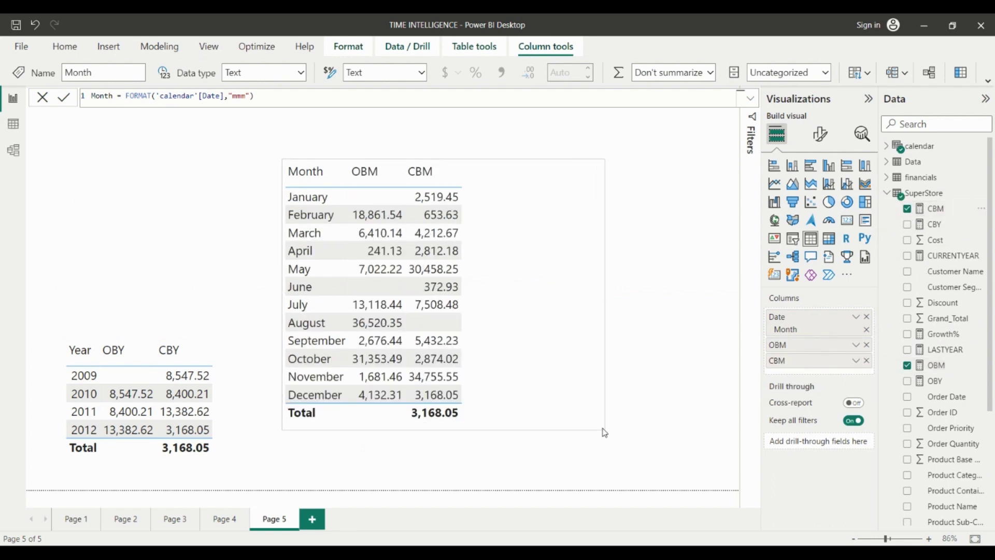
pyautogui.moveTo(553, 321); pyautogui.dragTo(563, 373)
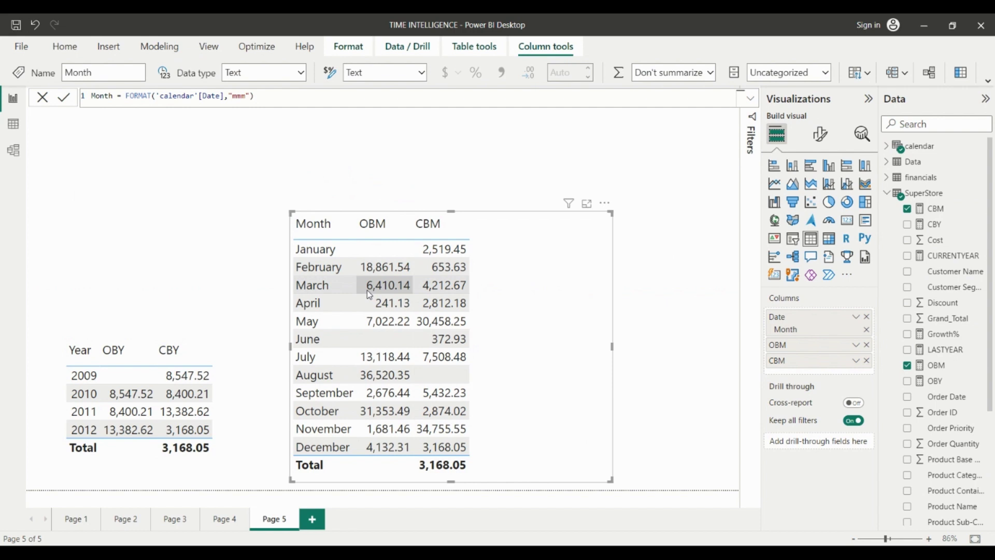
pyautogui.click(497, 137)
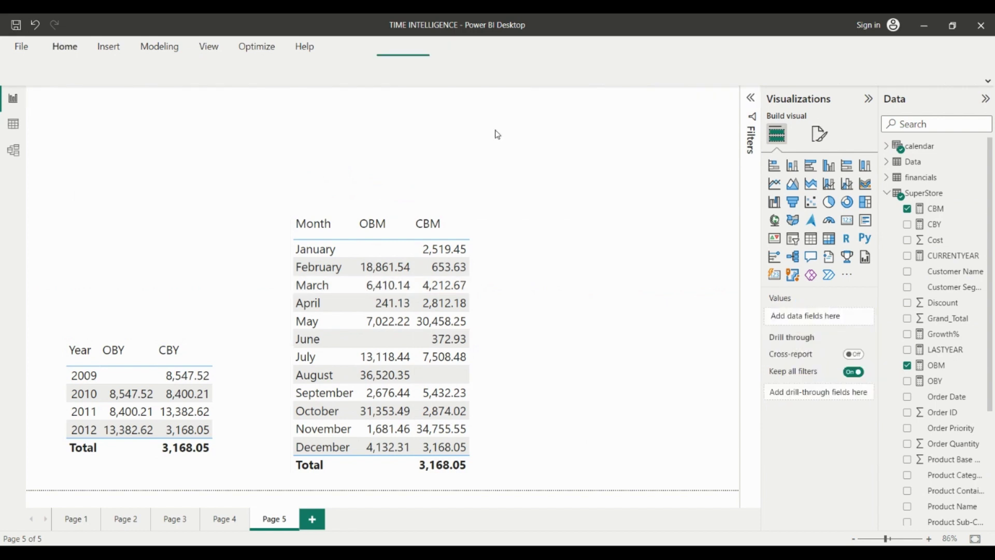
# Step: Add a slicer on Year from the calendar table's Date Hierarchy
pyautogui.click(792, 239)
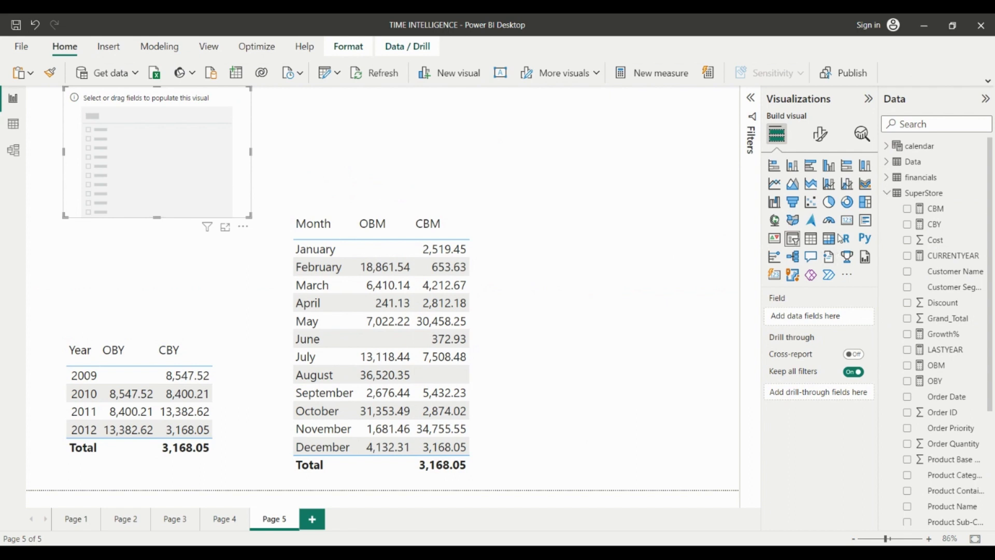
pyautogui.click(887, 146)
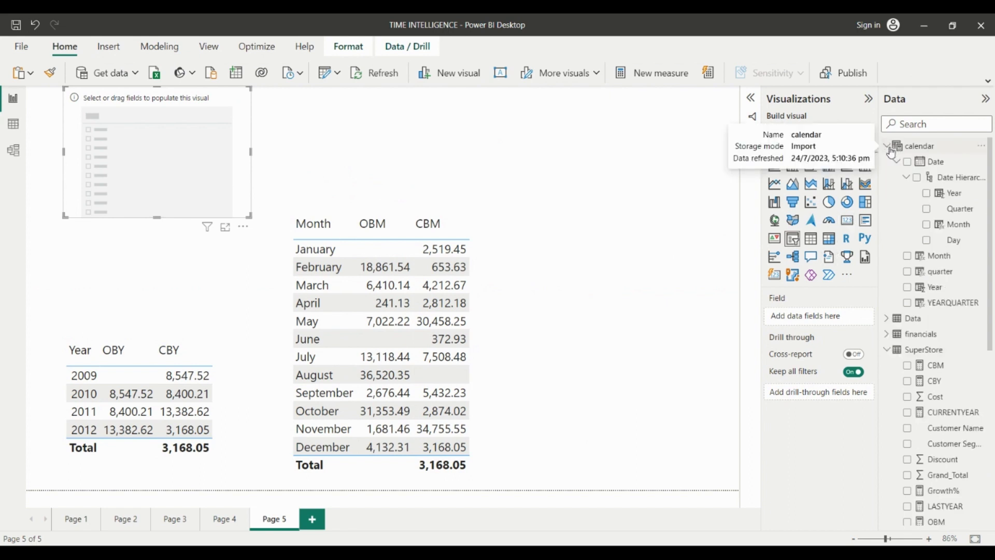
pyautogui.click(910, 177)
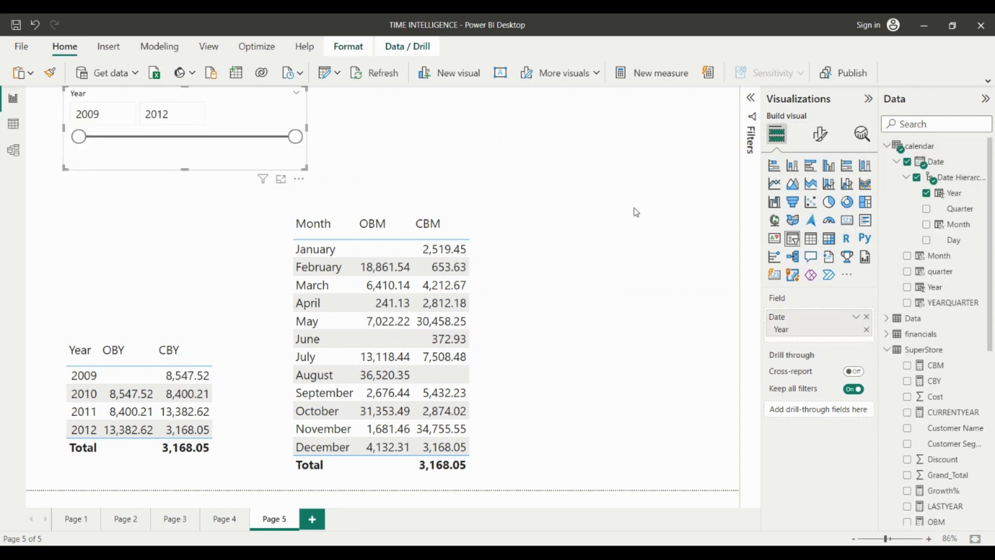
# Step: Set the Year slicer's style to Dropdown
pyautogui.click(820, 134)
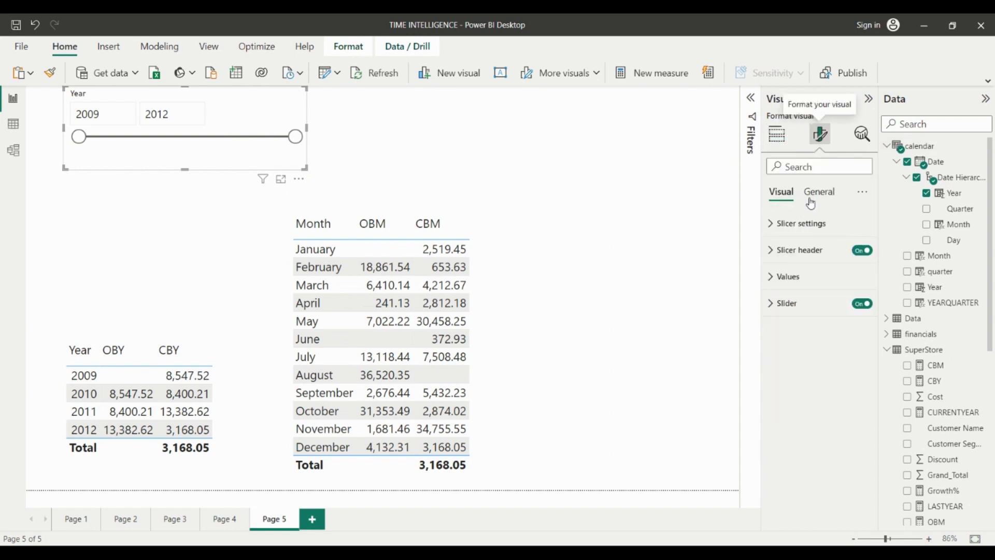
pyautogui.click(778, 228)
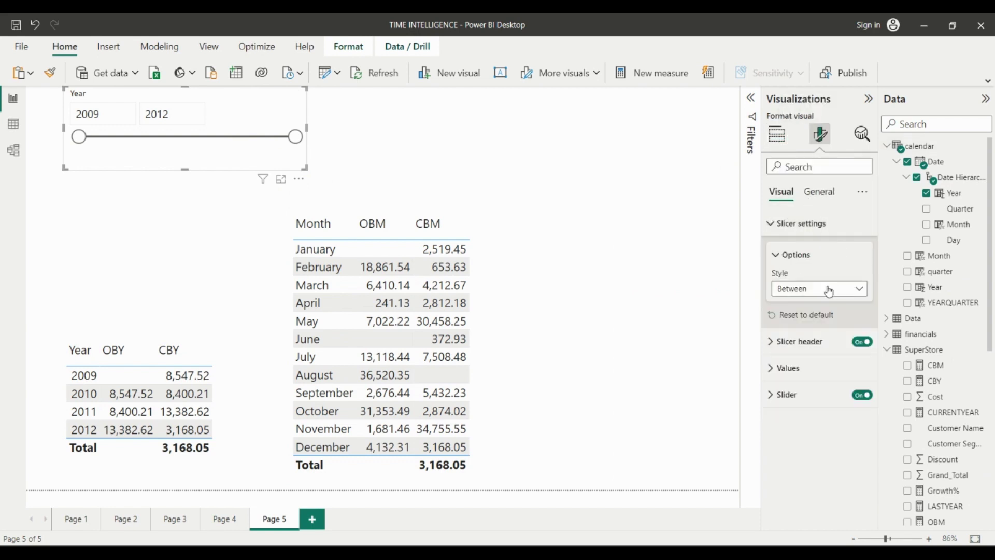
pyautogui.click(827, 289)
pyautogui.click(800, 341)
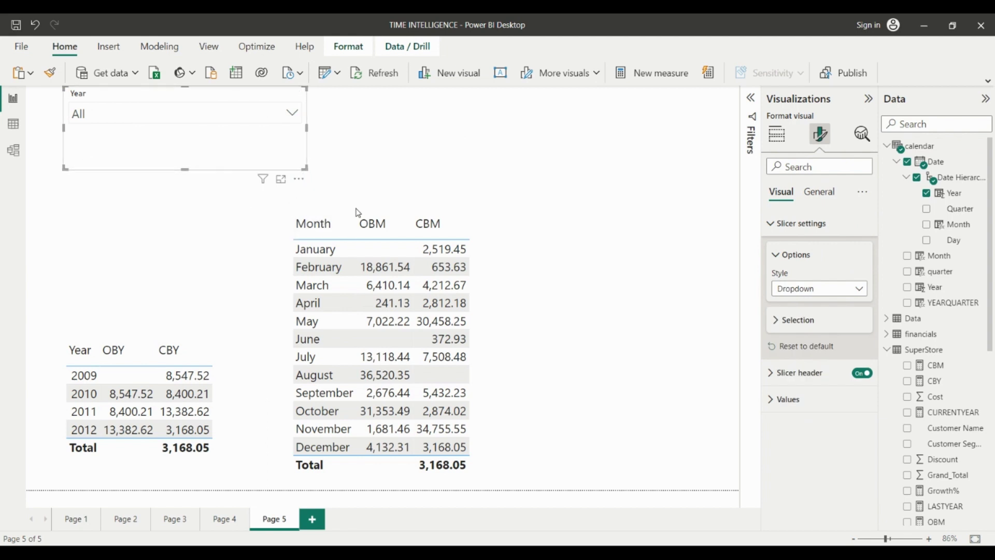
# Step: Move the monthly table up and right beside the slicer, then filter the page to 2010 with the Year slicer
pyautogui.click(542, 248)
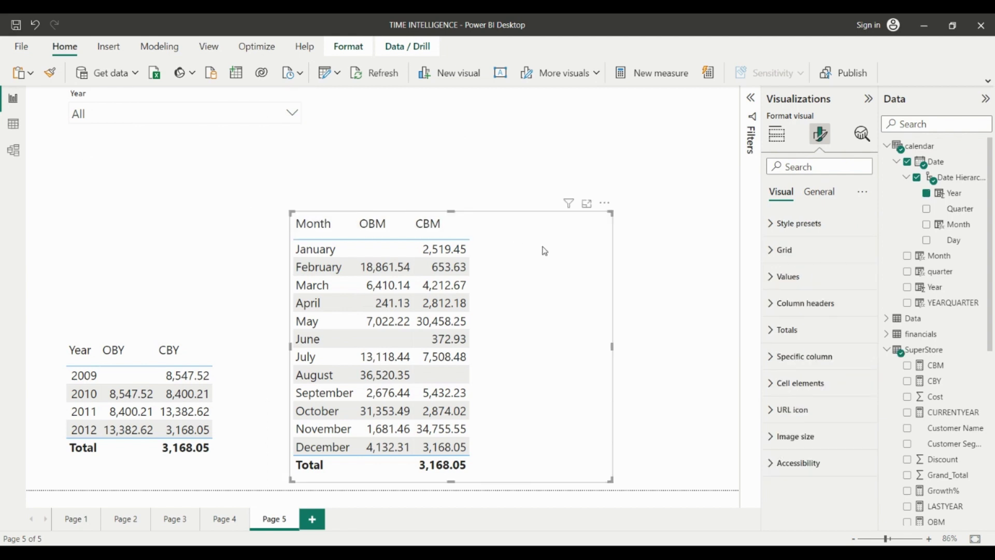
pyautogui.moveTo(542, 249); pyautogui.dragTo(626, 139)
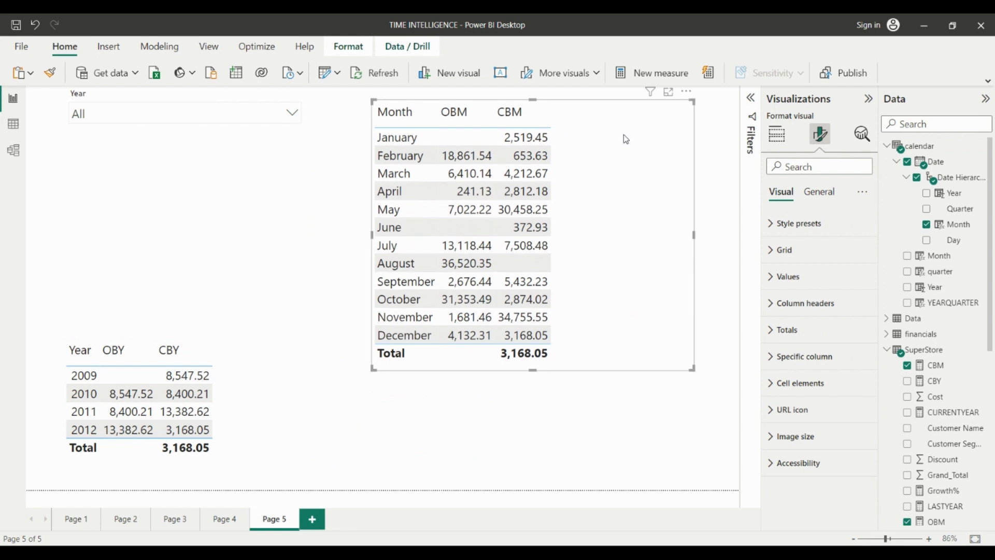
pyautogui.click(291, 113)
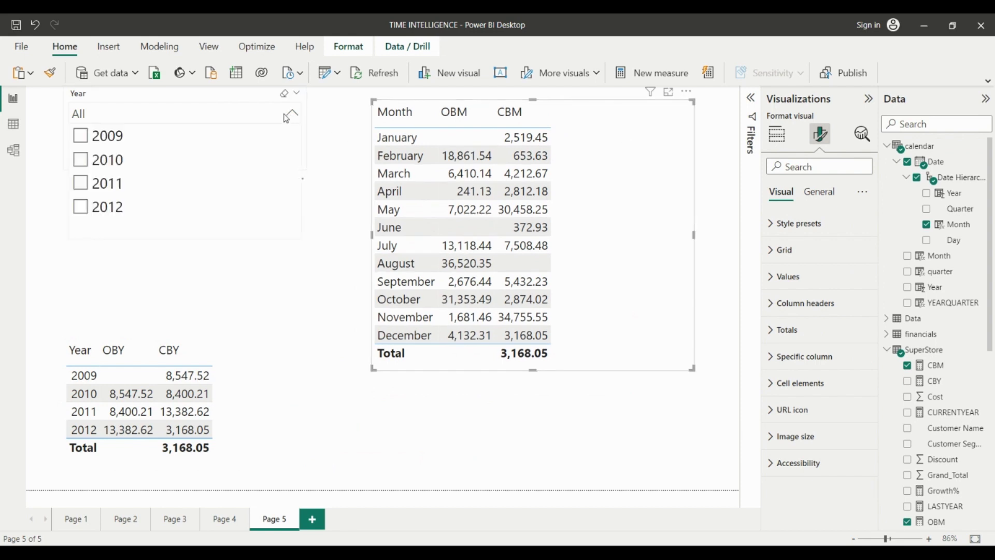
pyautogui.click(80, 161)
pyautogui.click(350, 279)
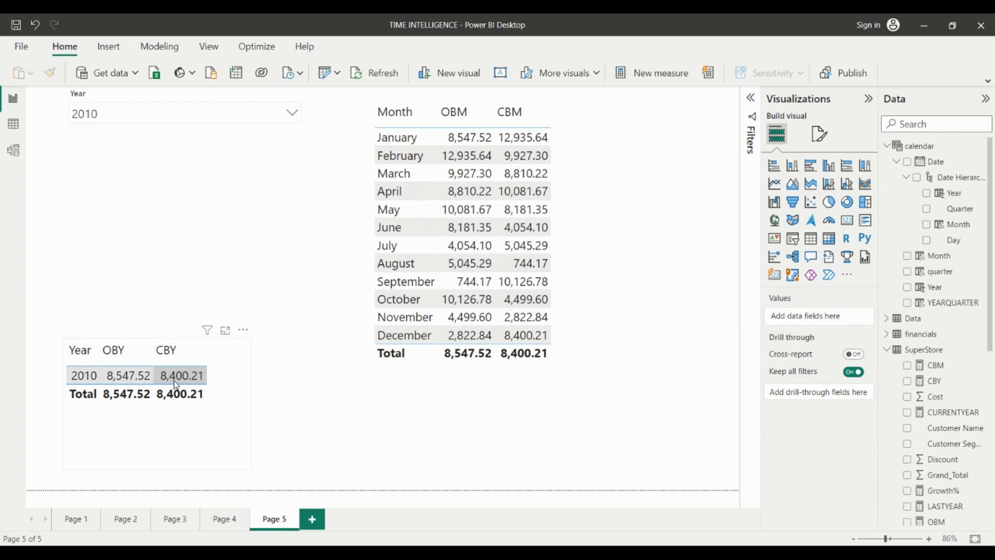
# Step: Narrow the monthly table to fit its columns and move it down beside the yearly table
pyautogui.click(566, 350)
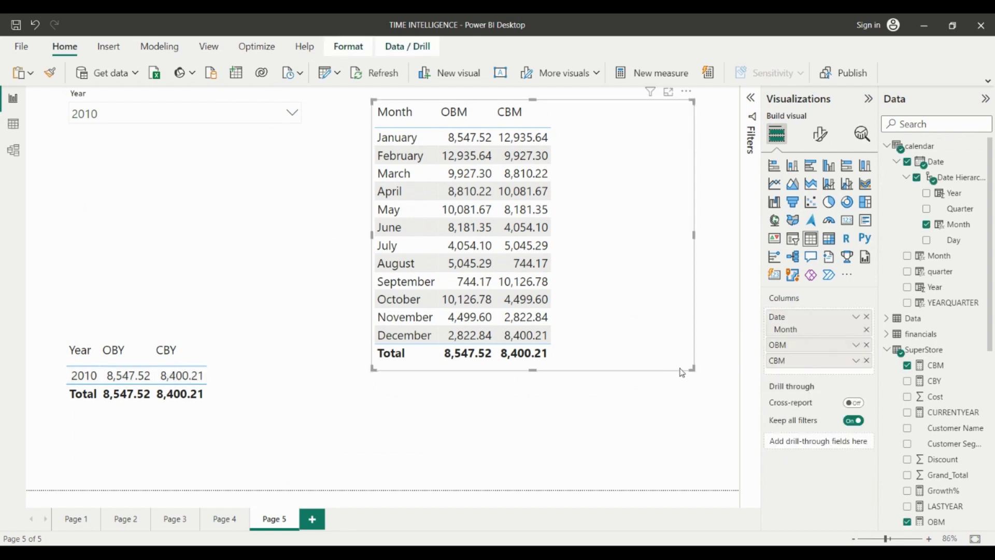
pyautogui.moveTo(692, 368); pyautogui.dragTo(575, 368)
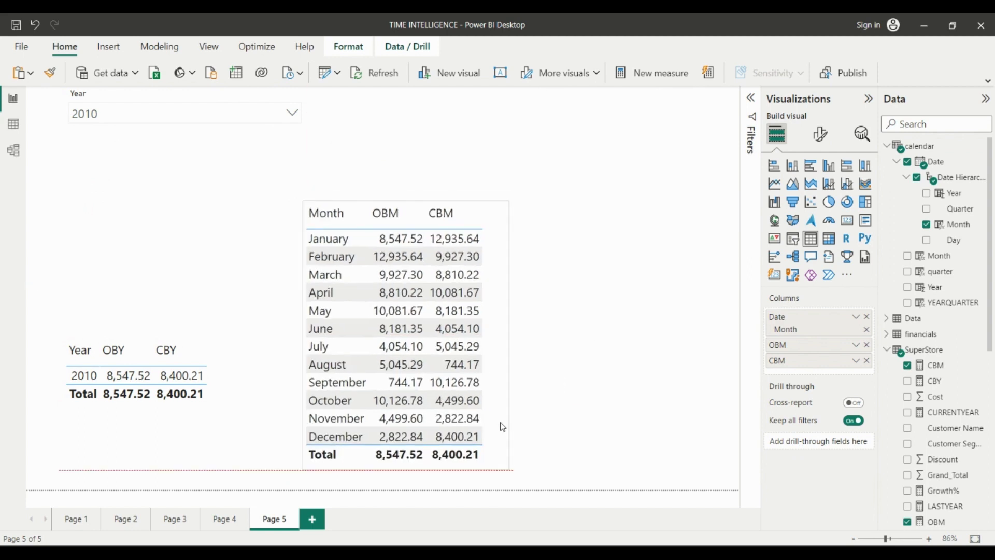